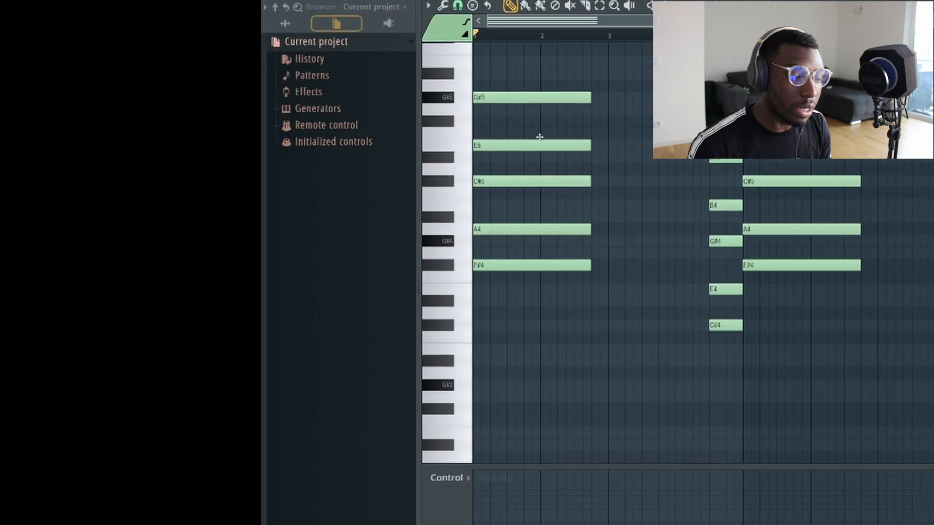
Play back the Analog Lab V chord pattern from the start and stop it after the second sustained chord.
key("space")
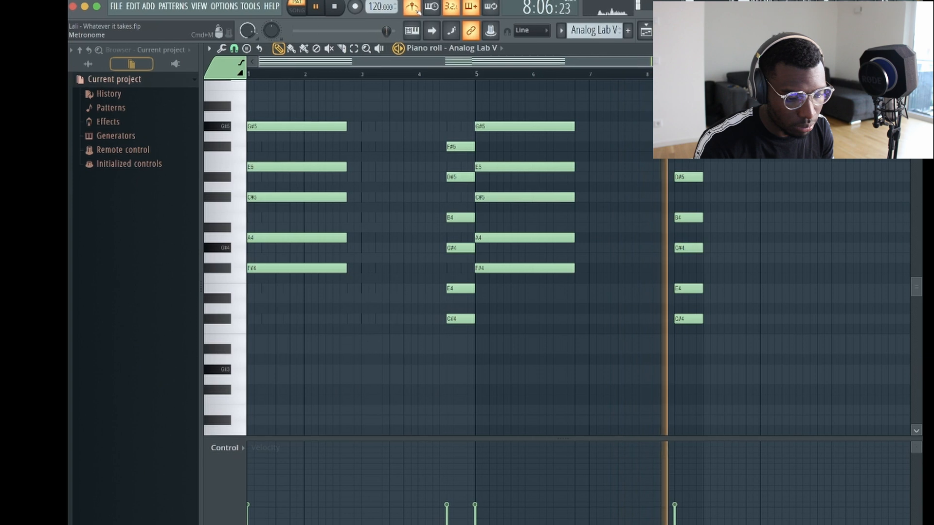
key("space")
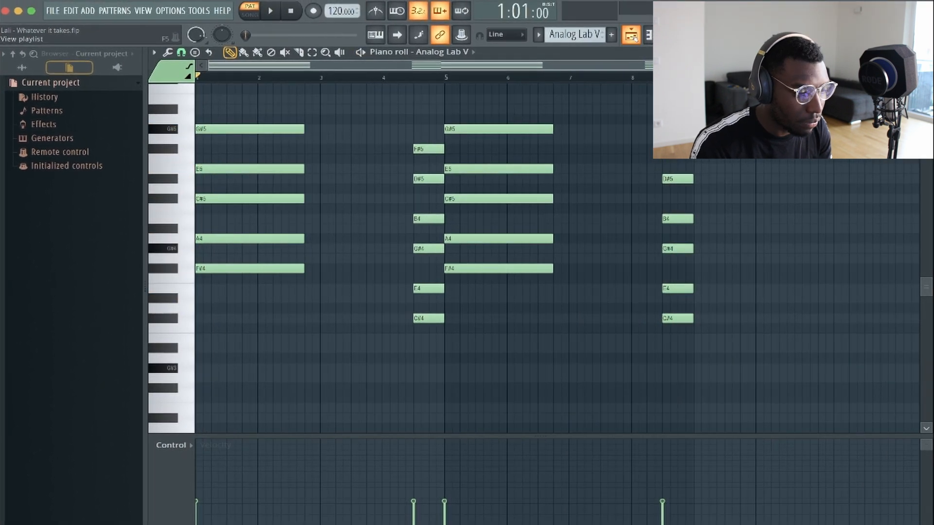
Open the Analog Lab V #2 pattern from the playlist, and view its instrument and its notes in the piano roll.
left_click(632, 37)
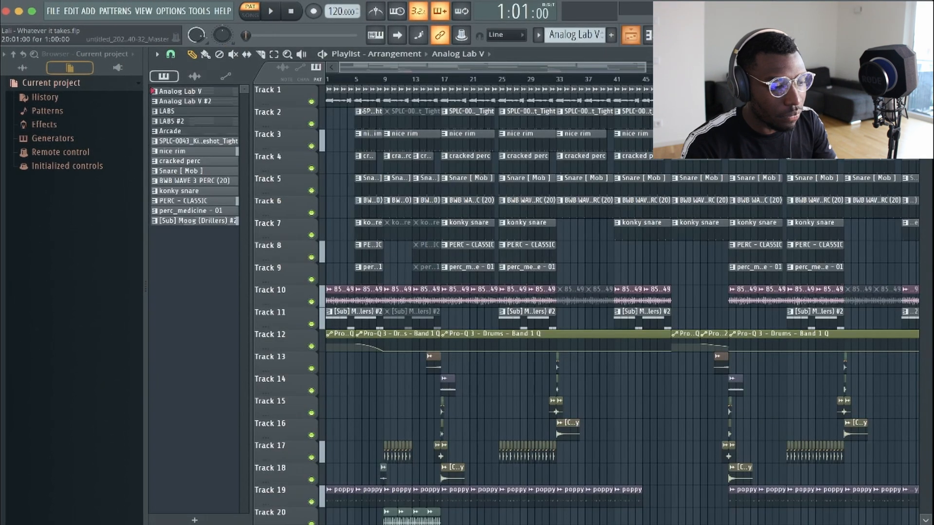
double_click(206, 101)
left_click_drag(701, 394, 737, 358)
key("F6")
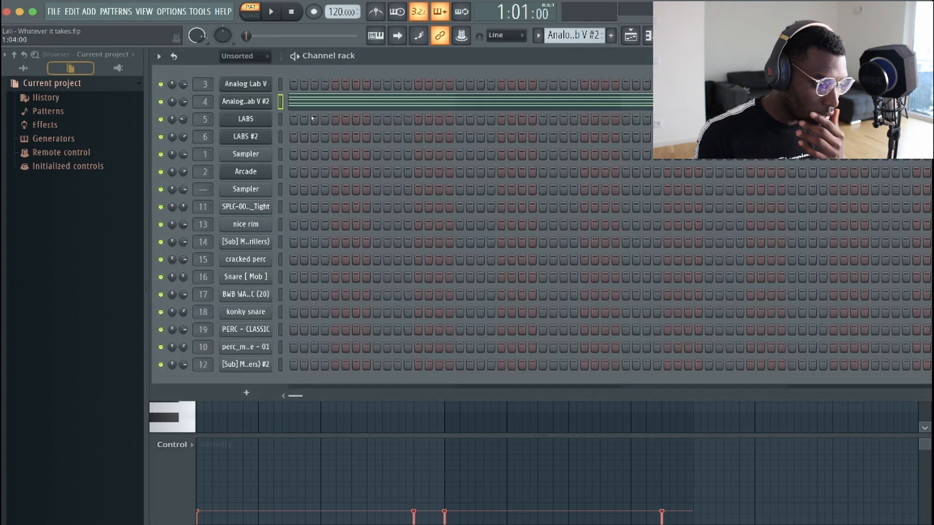
left_click(238, 103)
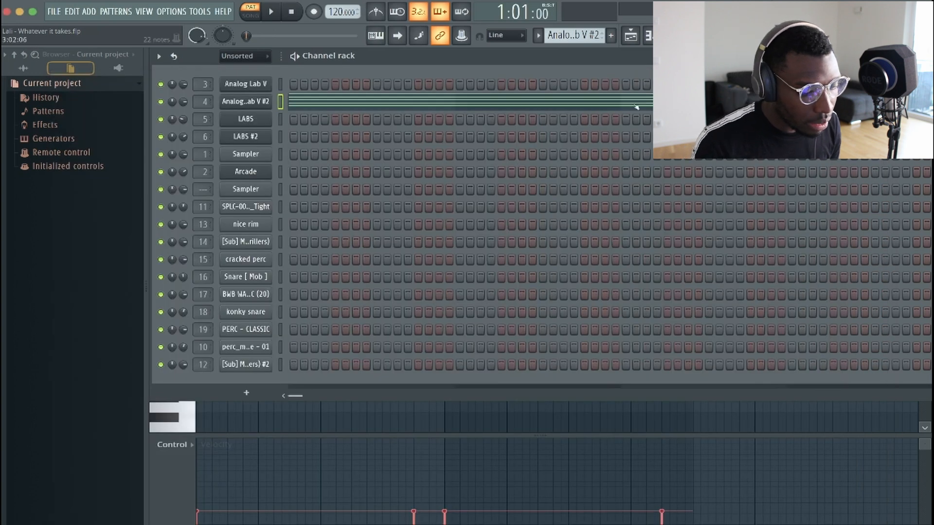
left_click(636, 103)
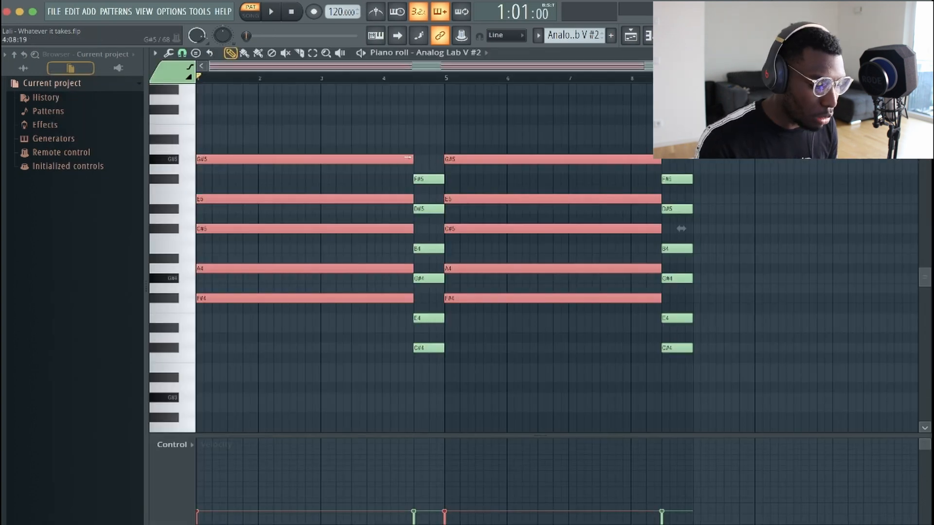
Try shortening the two sustained chords, stretch them back to the start of the following chords, and clear the note selection.
left_click_drag(410, 162, 273, 161)
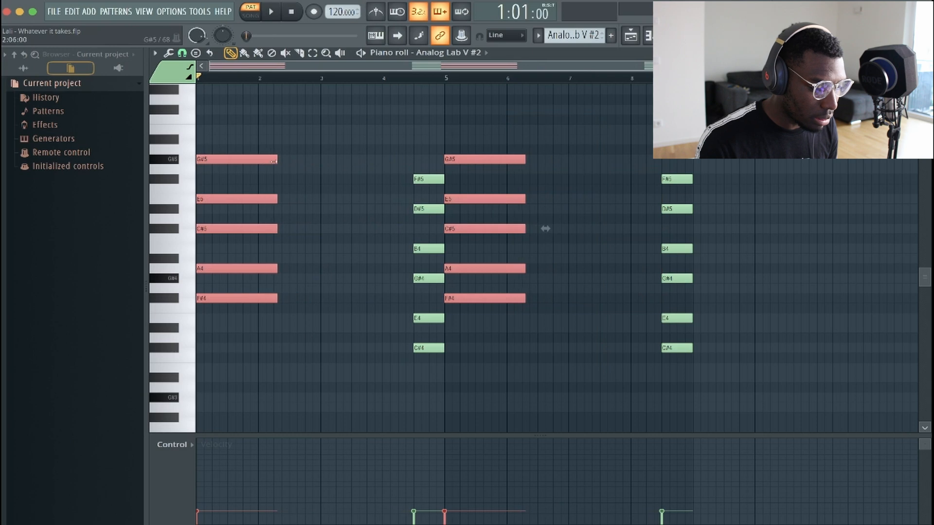
left_click_drag(546, 229, 666, 229)
key("ctrl+a")
key("ctrl+l")
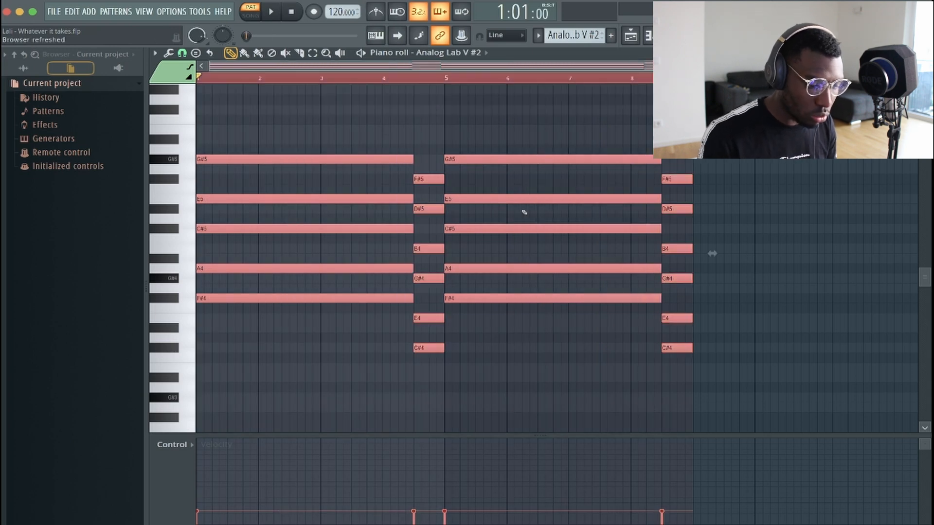
key("ctrl+d")
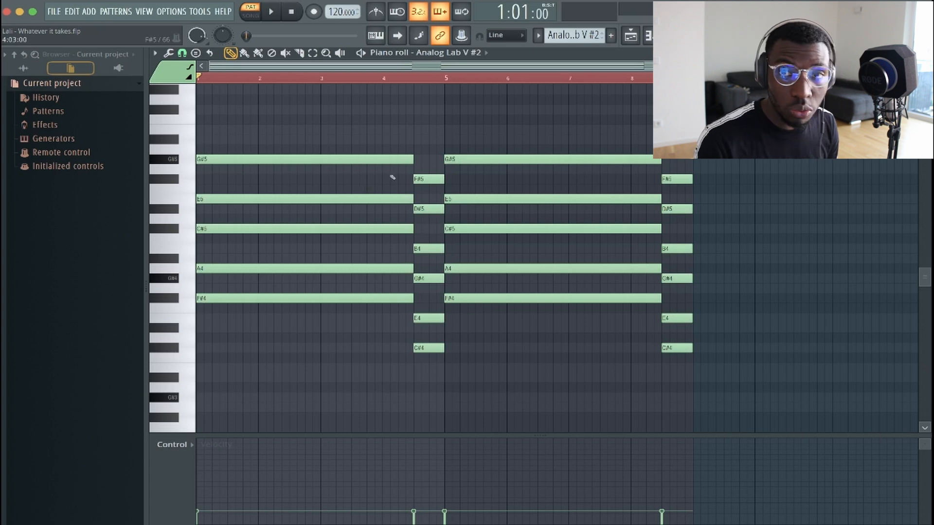
Play back the Analog Lab V #2 chord pattern in the piano roll and stop it.
key("space")
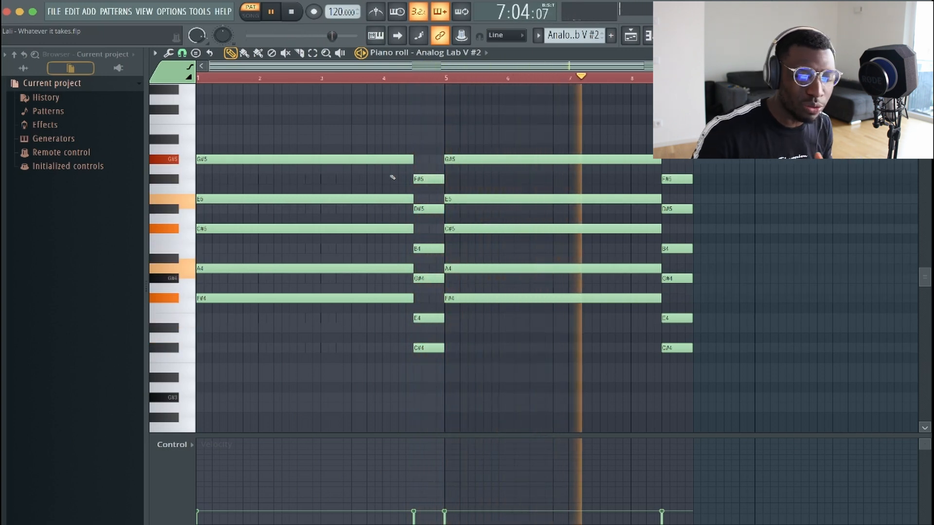
key("space")
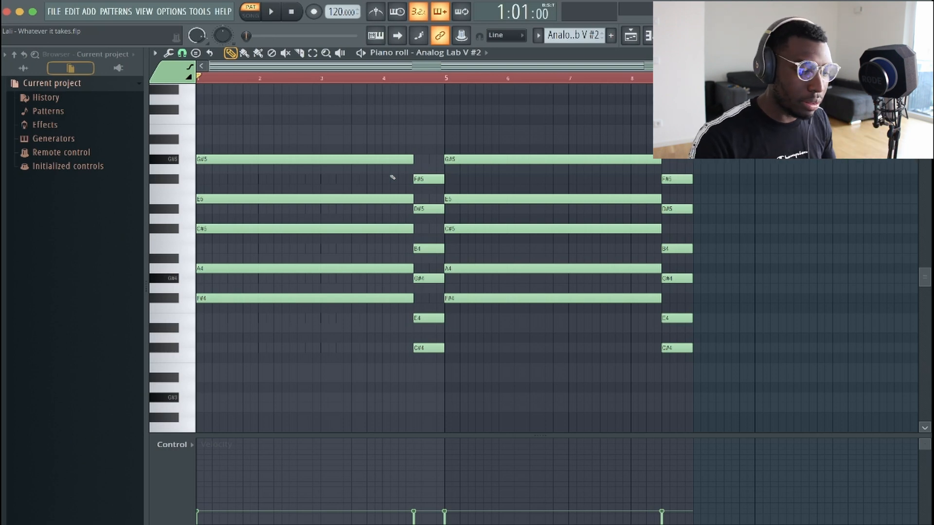
Open the LABS pattern from the playlist and bring up the LABS #2 notes in the piano roll.
left_click(631, 35)
left_click(195, 113)
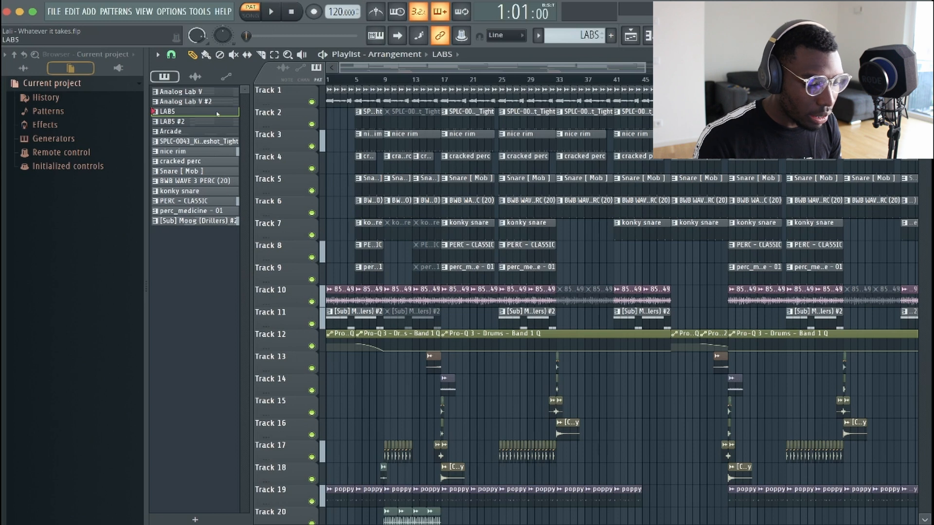
double_click(217, 114)
scroll(396, 158, "up", 3)
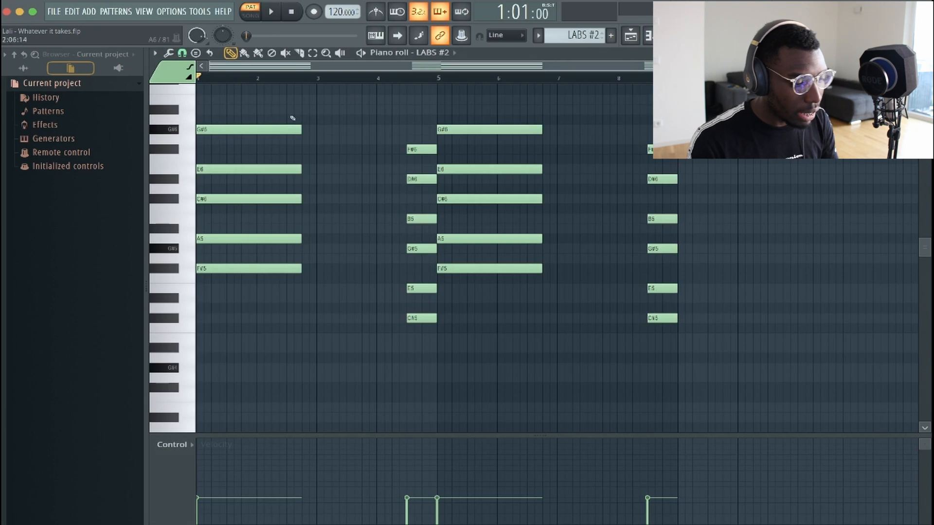
Inspect the preset loaded in the LABS #2 instrument, return to its notes and play back the pattern.
key("F6")
left_click(239, 140)
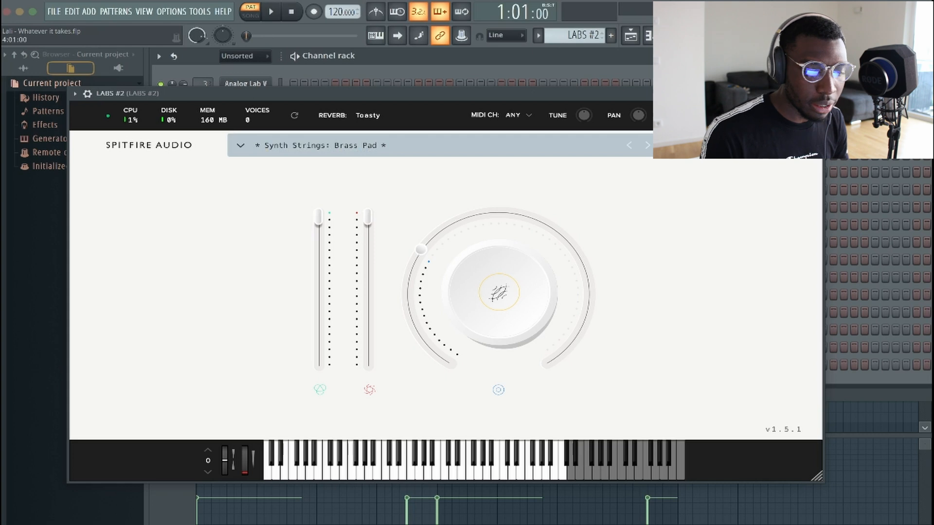
key("F7")
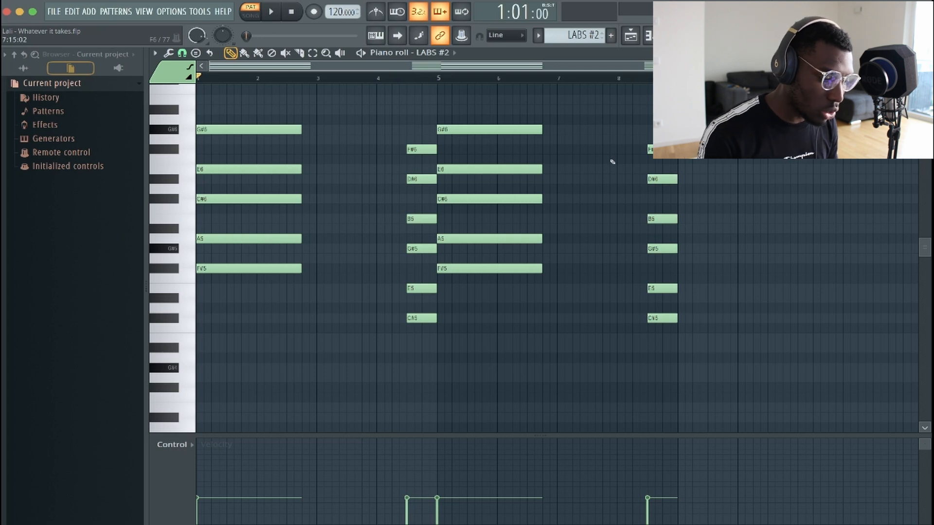
key("space")
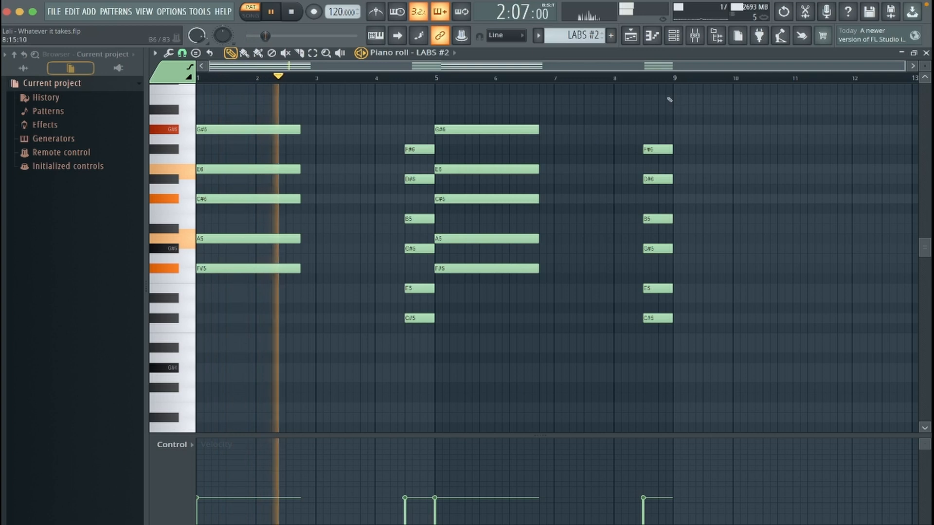
key("space")
Examine the mixer tracks of LABS #2, Analog Lab V #2 and Analog Lab V for their effects and routing.
left_click(695, 41)
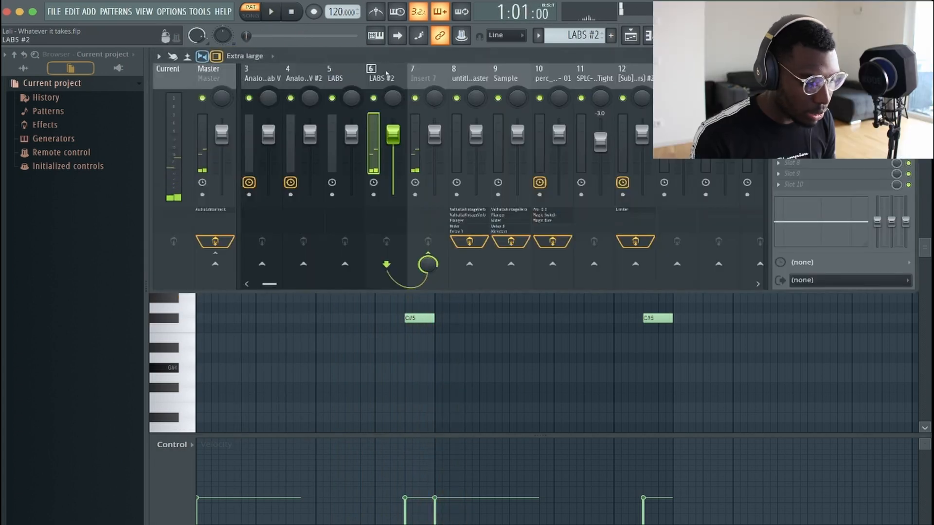
scroll(389, 83, "up", 3)
scroll(296, 72, "down", 3)
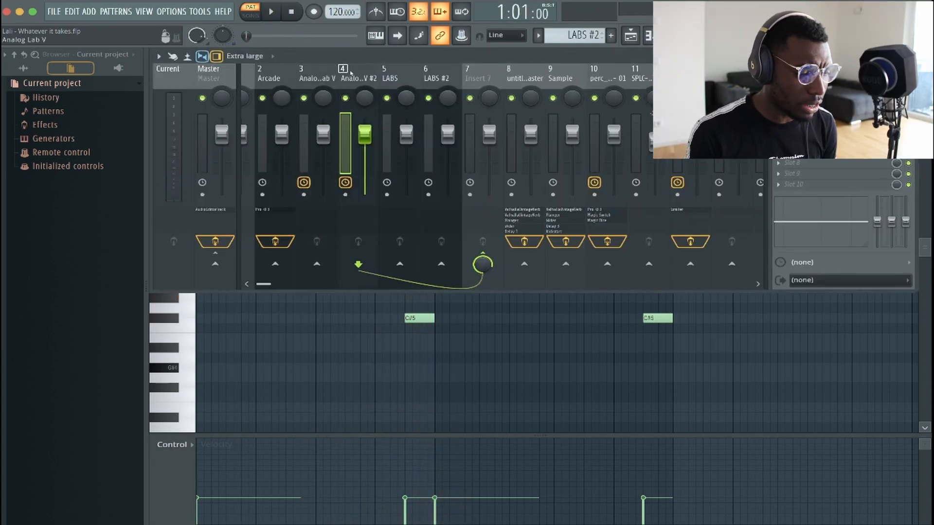
scroll(306, 75, "up", 3)
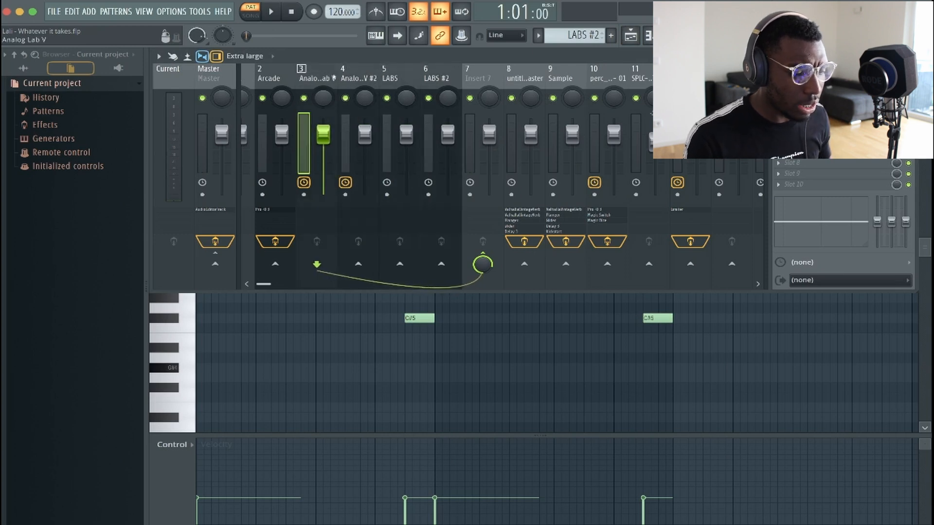
Open the Arcade pattern from the playlist and bring up its instrument from the channel rack.
left_click(630, 36)
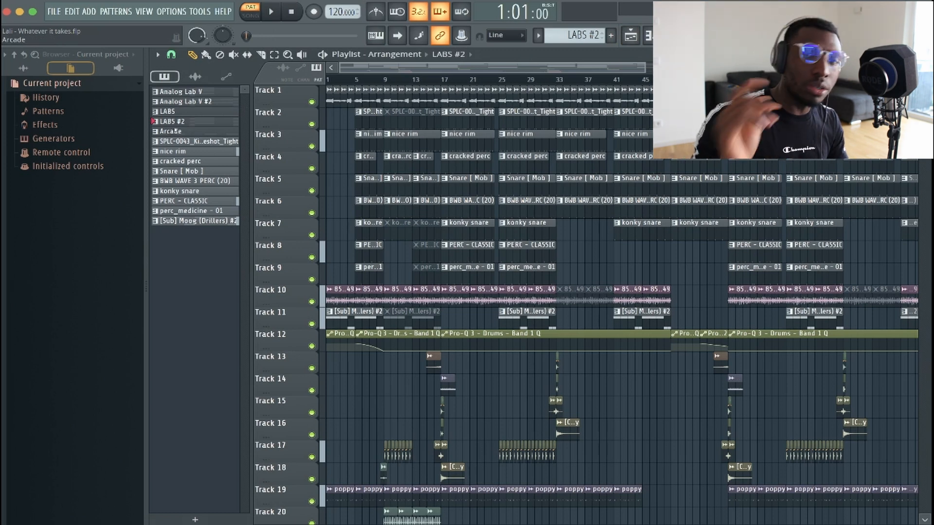
double_click(173, 132)
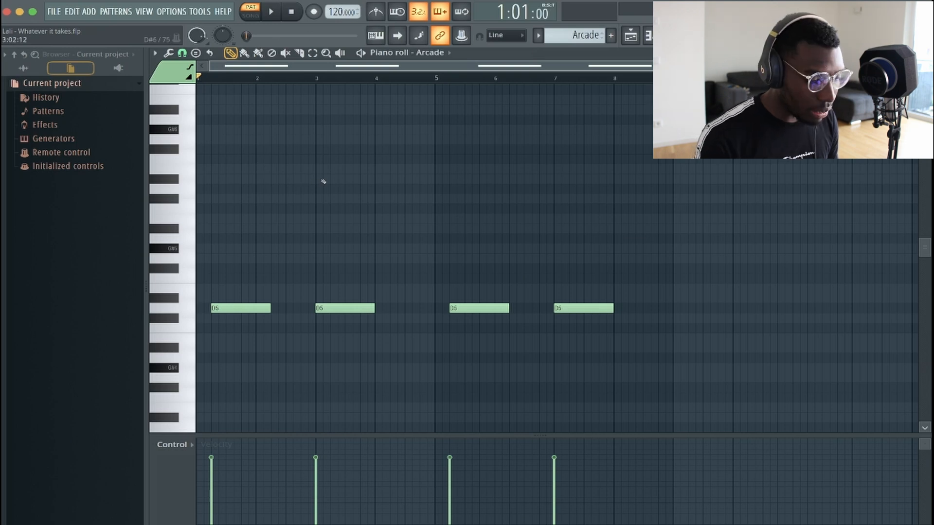
key("F6")
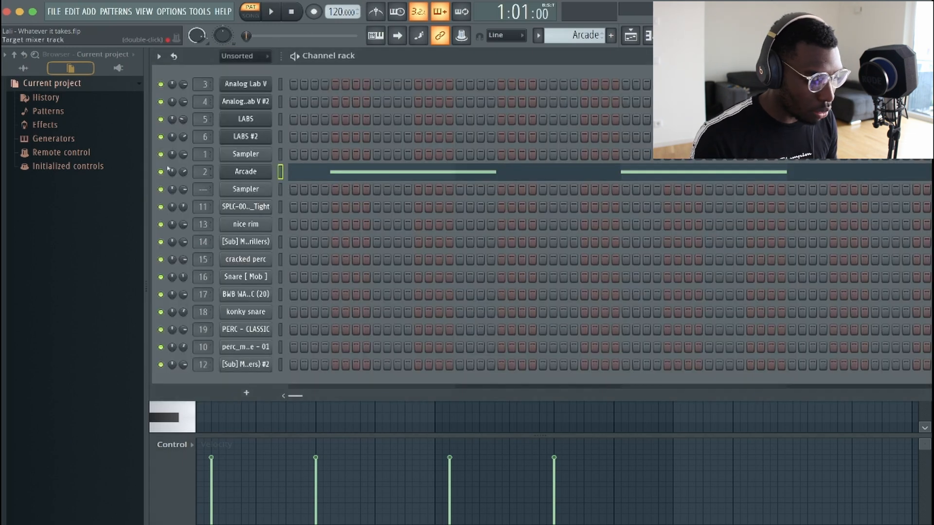
left_click(232, 174)
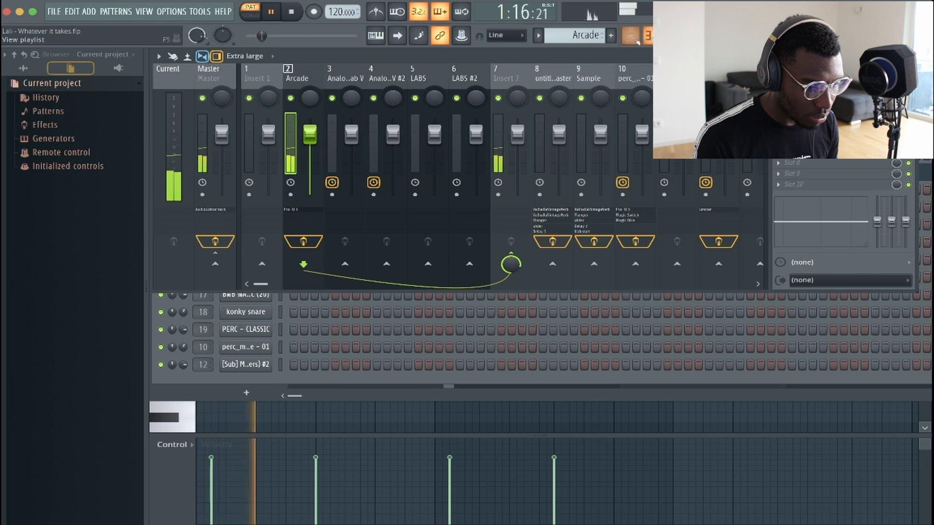
Show the Arcade notes in the piano roll during playback and stop the pattern.
left_click(925, 177)
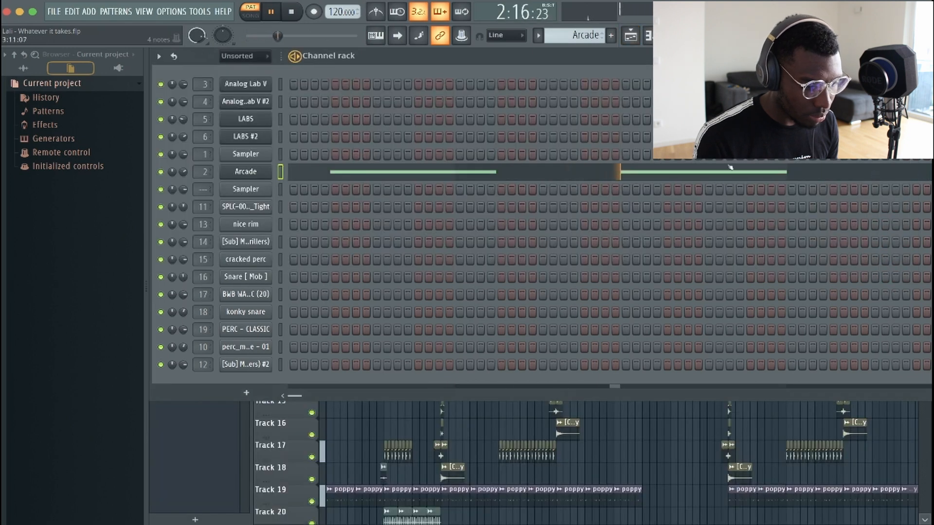
left_click(621, 173)
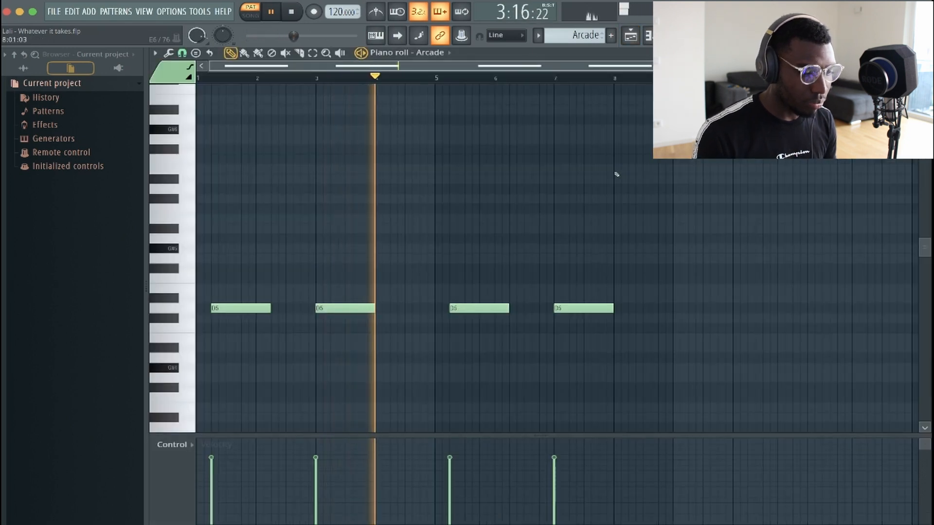
key("space")
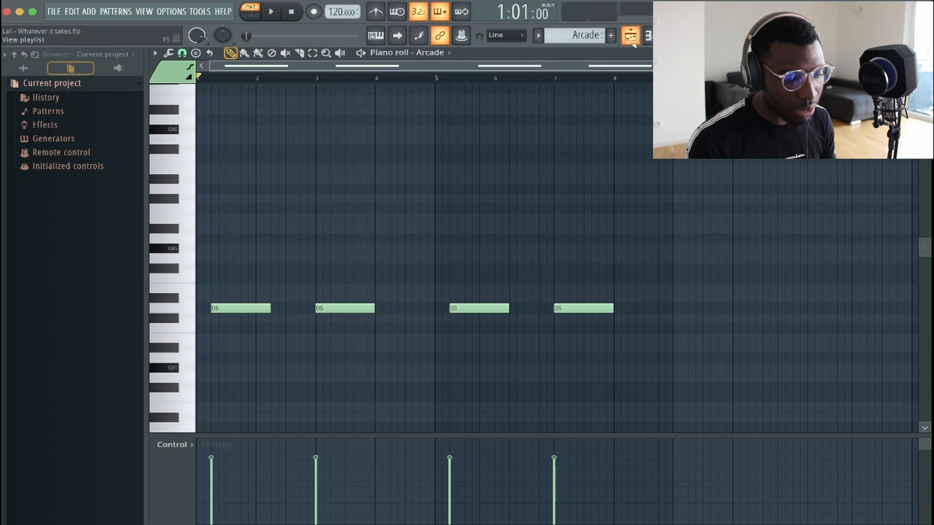
Inspect the Pro-Q 3 band-pass filter on the Arcade mixer track while playing the pattern, and close the plugin.
left_click(695, 36)
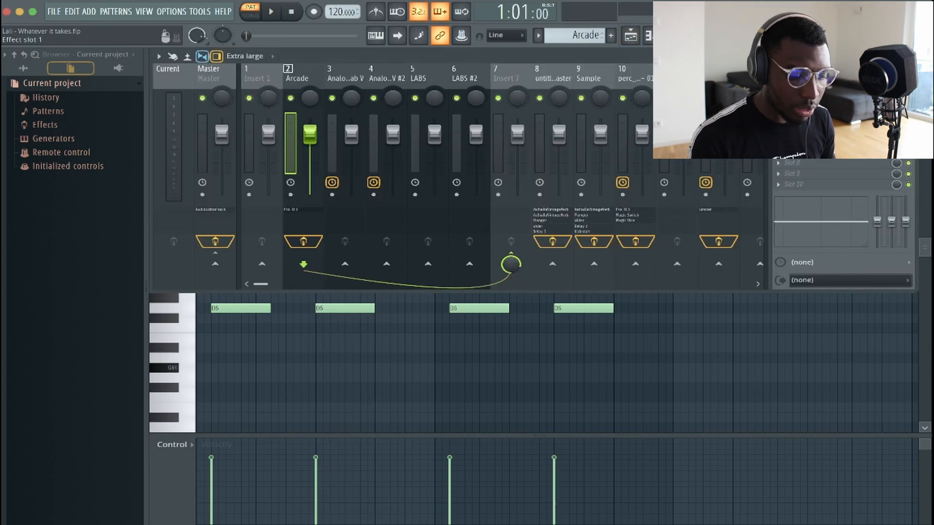
left_click(812, 89)
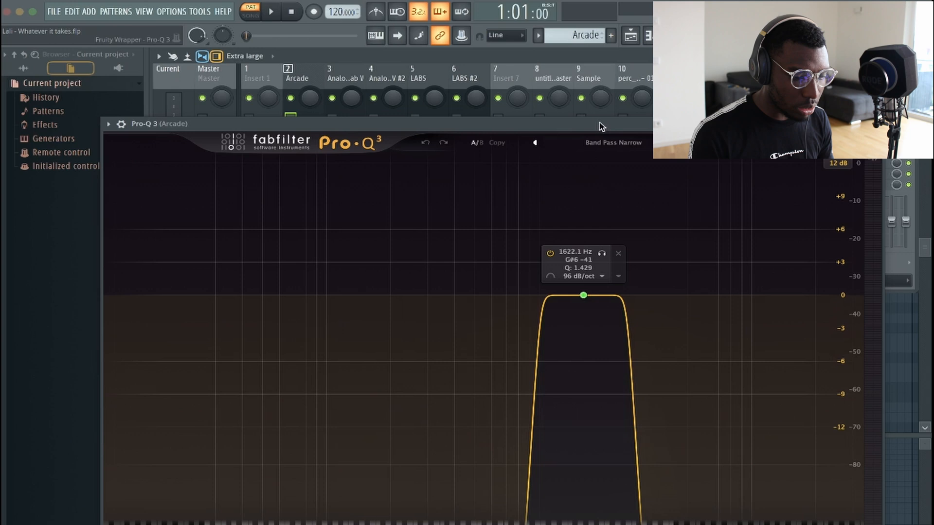
left_click_drag(599, 124, 596, 76)
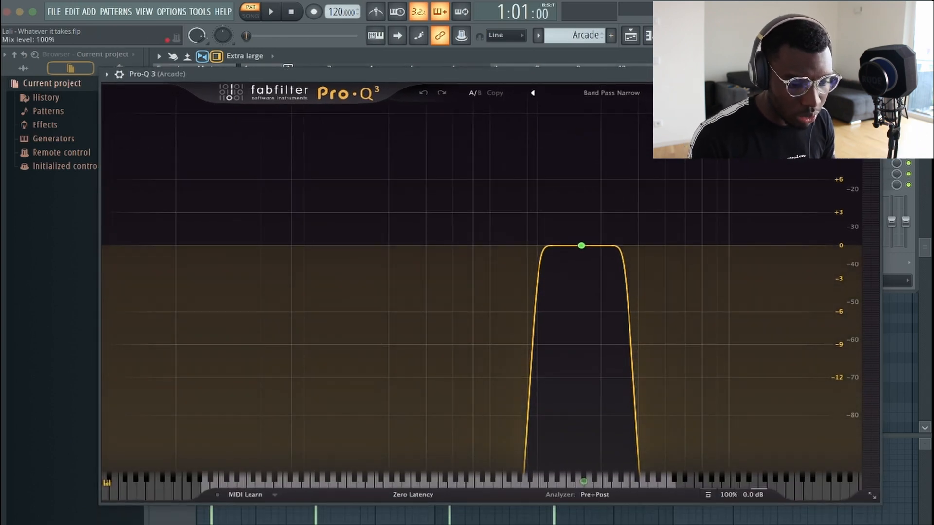
key("space")
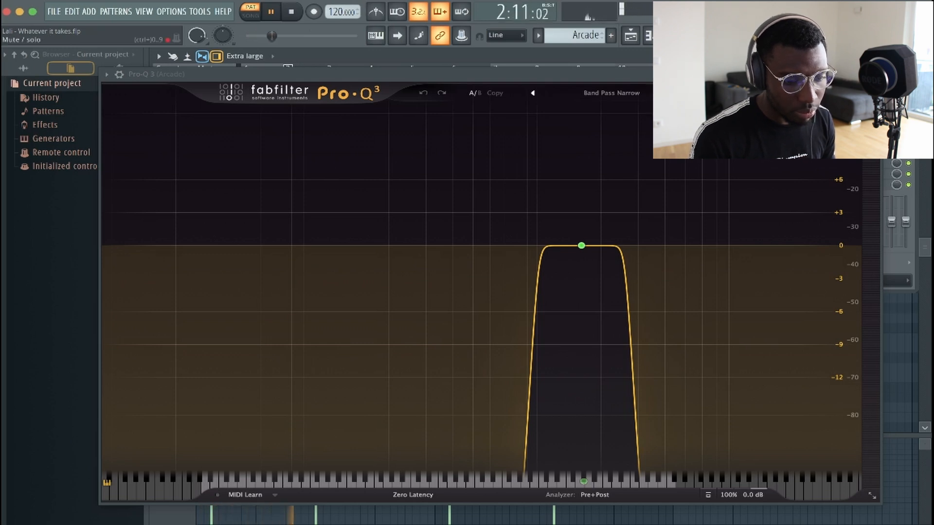
key("space")
key("Escape")
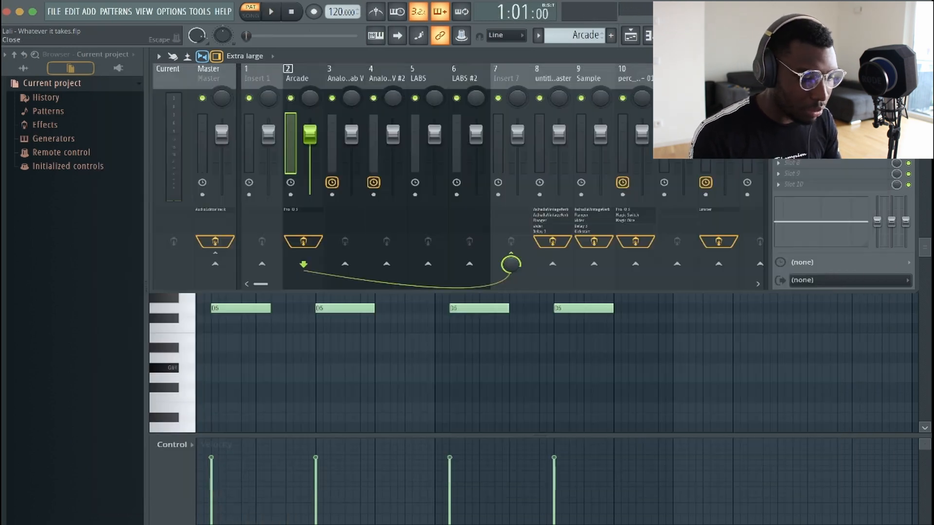
key("F5")
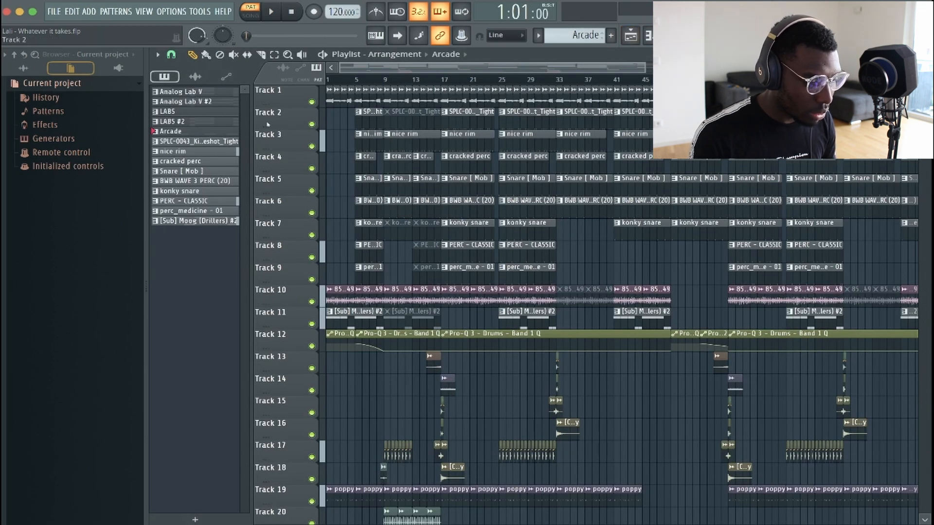
left_click(196, 76)
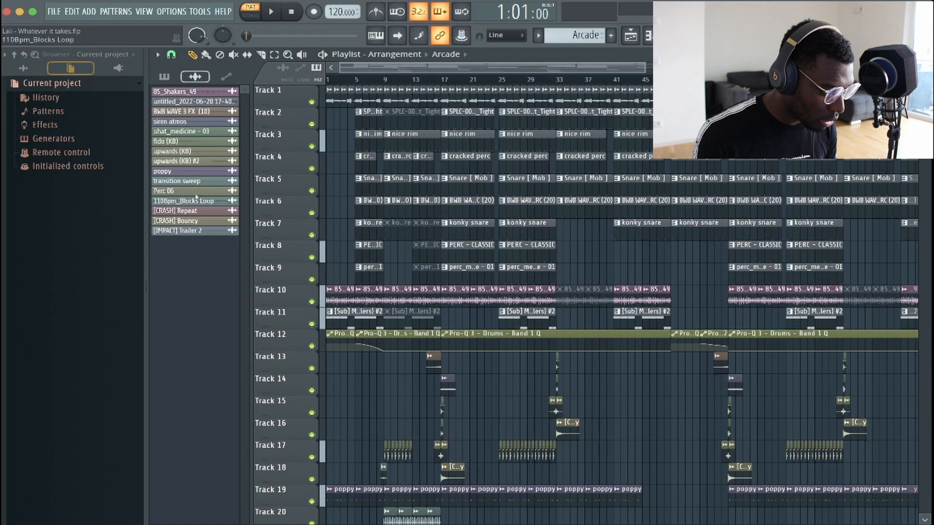
double_click(198, 103)
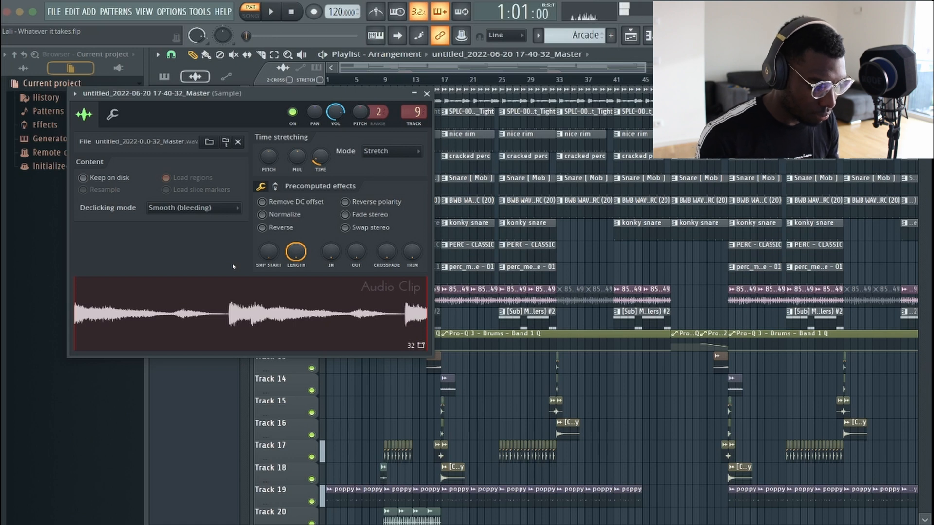
left_click(263, 228)
left_click_drag(272, 159, 272, 141)
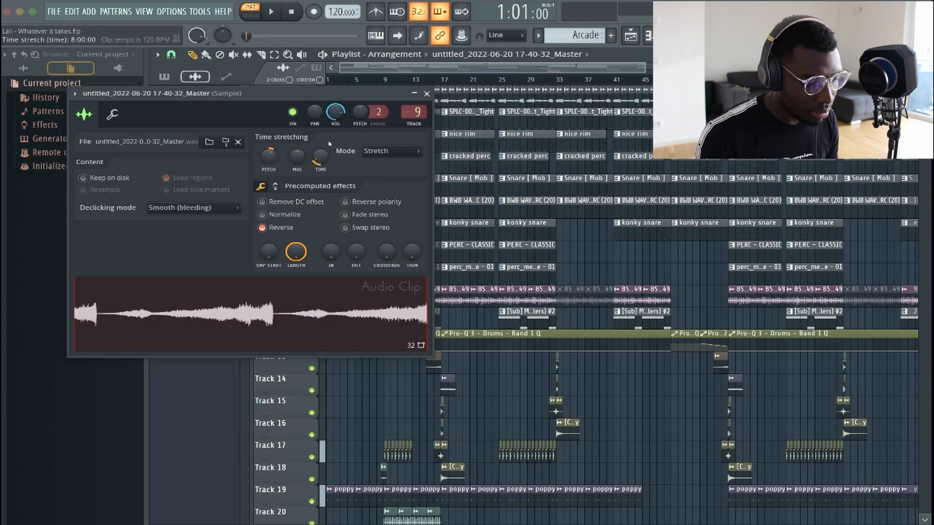
Inspect the pitch and reverse settings of the untitled melody clip on Track 1, switch to song mode and close the clip's settings.
left_click(426, 93)
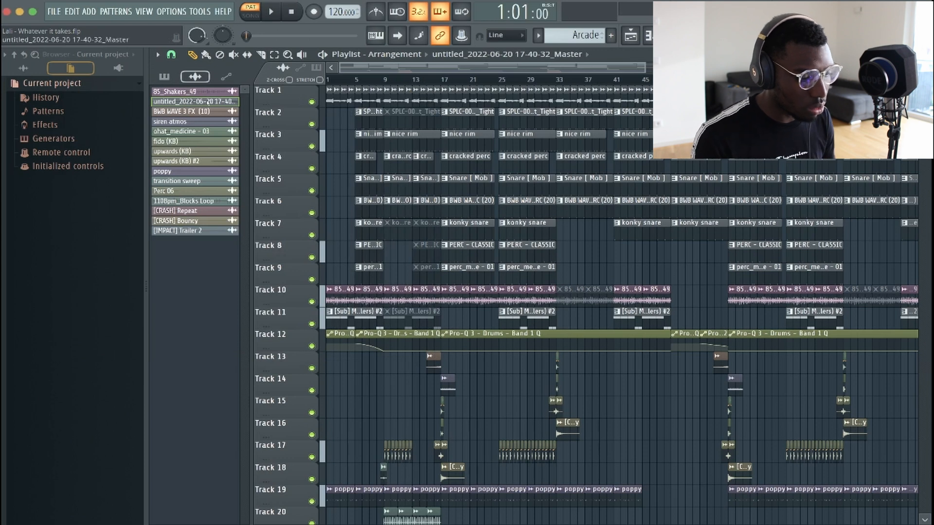
left_click(200, 111)
left_click(427, 93)
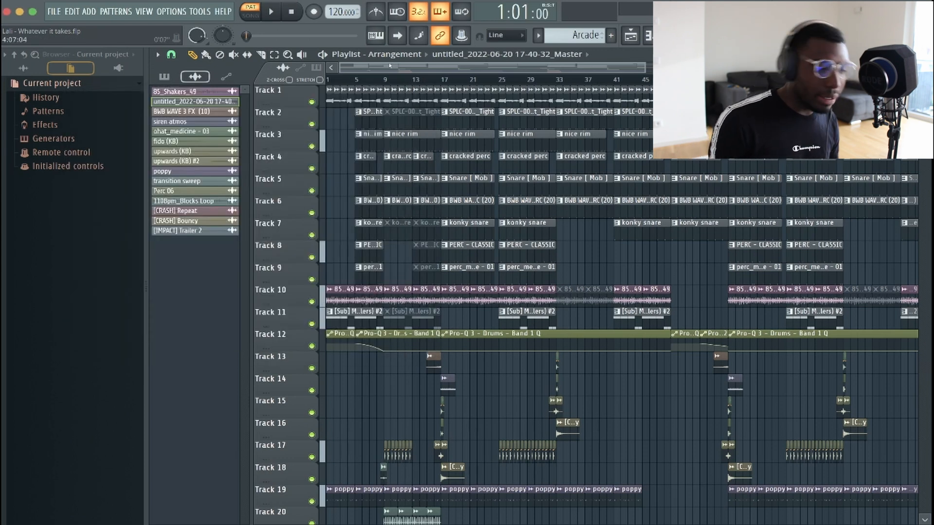
left_click_drag(644, 67, 385, 67)
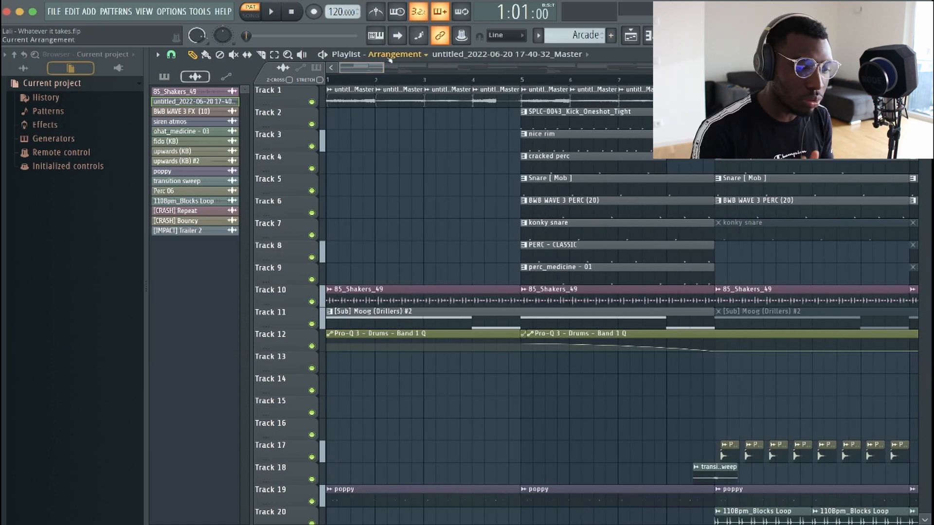
double_click(355, 91)
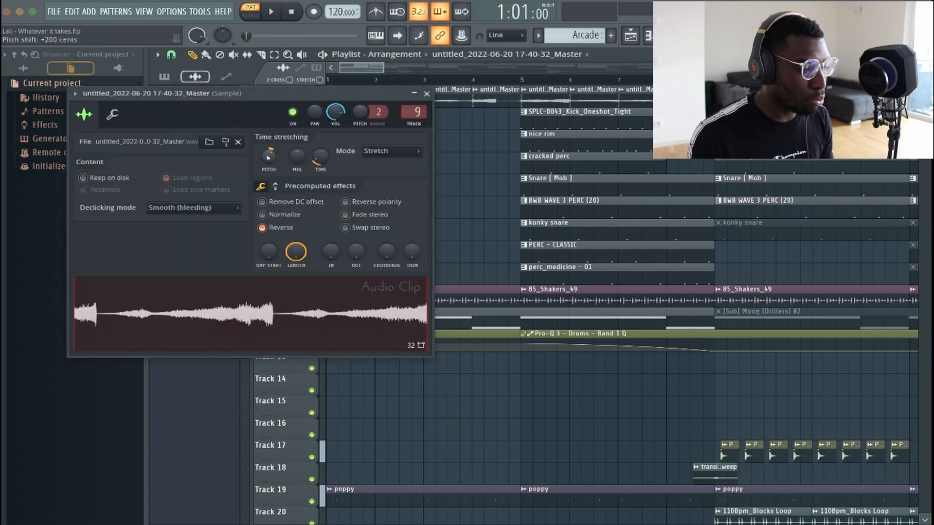
key("l")
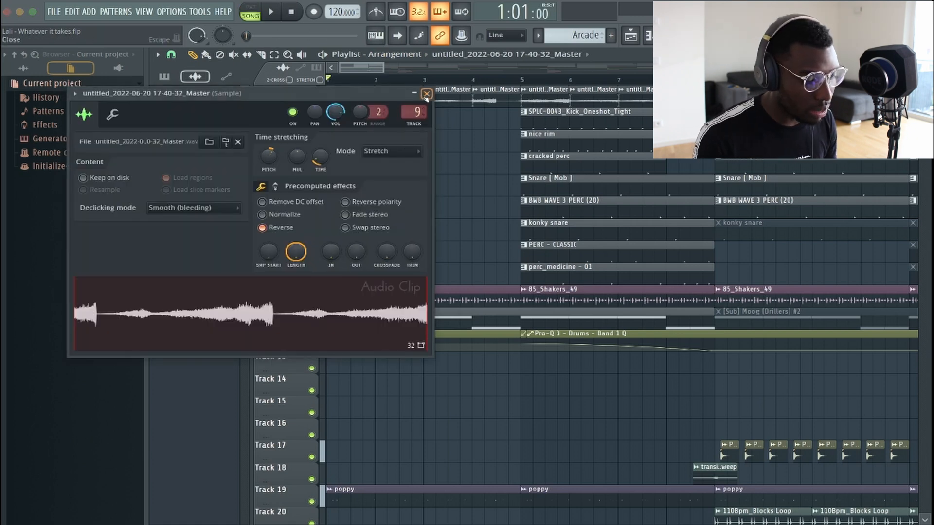
left_click(426, 94)
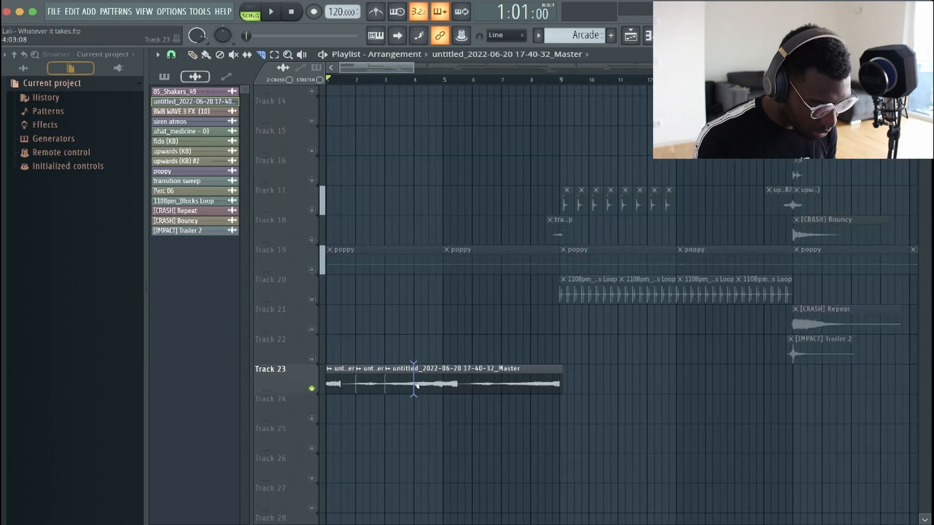
Slice the melody clip on Track 23 at bars 4, 5, 6 and 7.
left_click(413, 384)
left_click(443, 384)
left_click(472, 384)
left_click(502, 385)
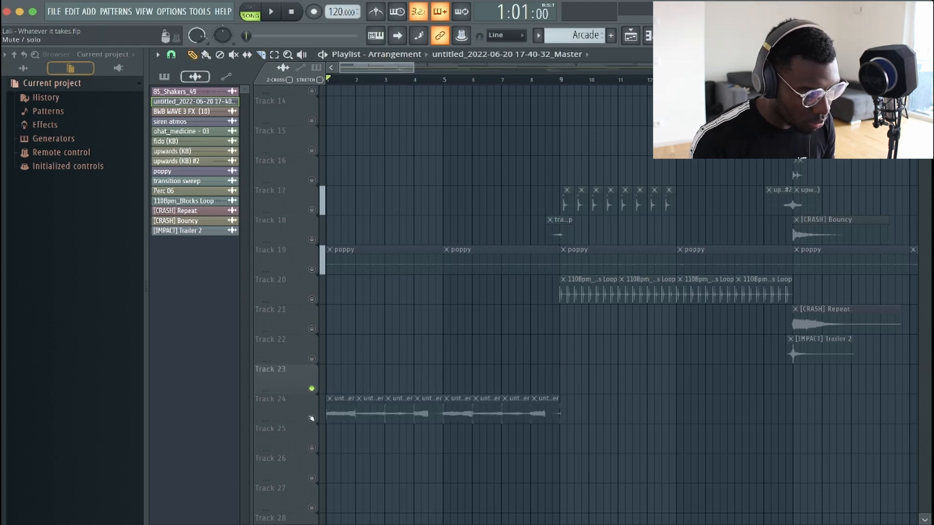
Solo Track 24 with the rearranged melody slices and undo the stray edit on Track 25.
right_click(312, 418)
left_click(322, 409)
left_click(574, 445)
key("ctrl+z")
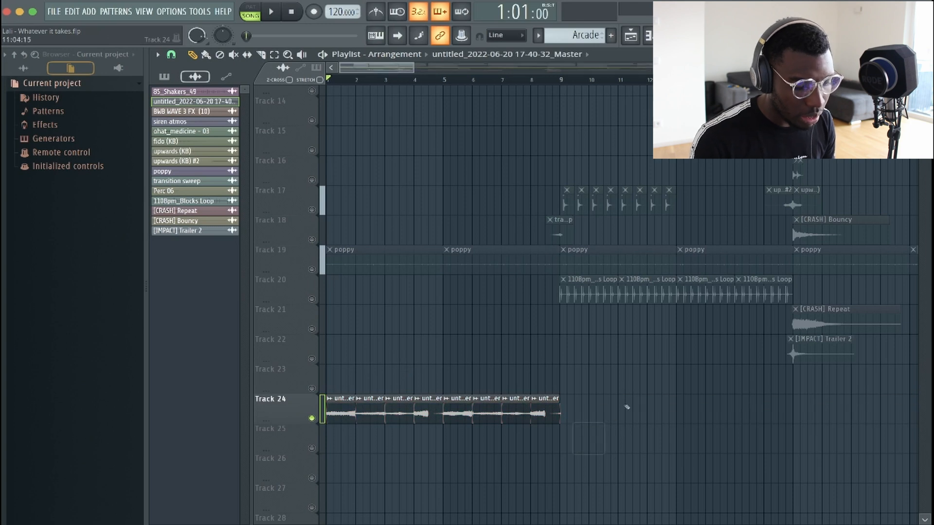
Solo the Sample mixer track, play the rearranged melody slices on Track 24 from bar 1 and stop playback.
key("F9")
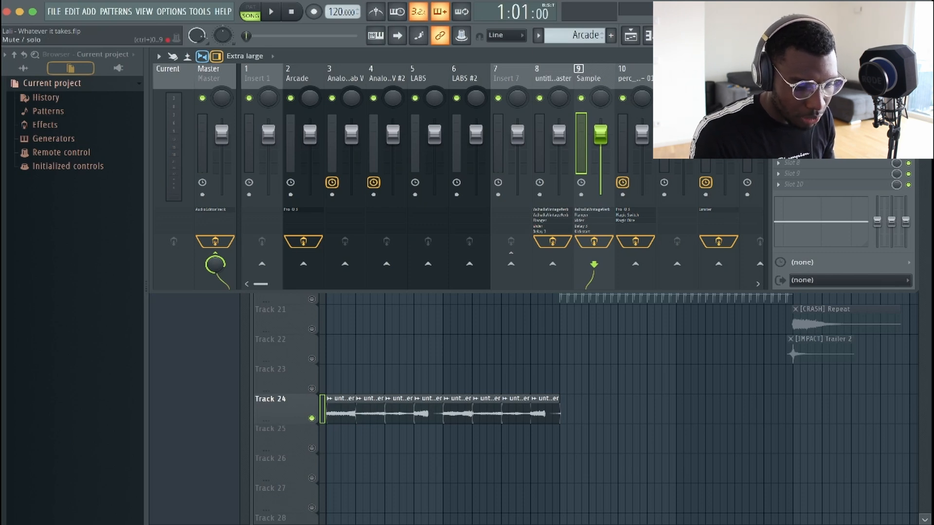
right_click(581, 98)
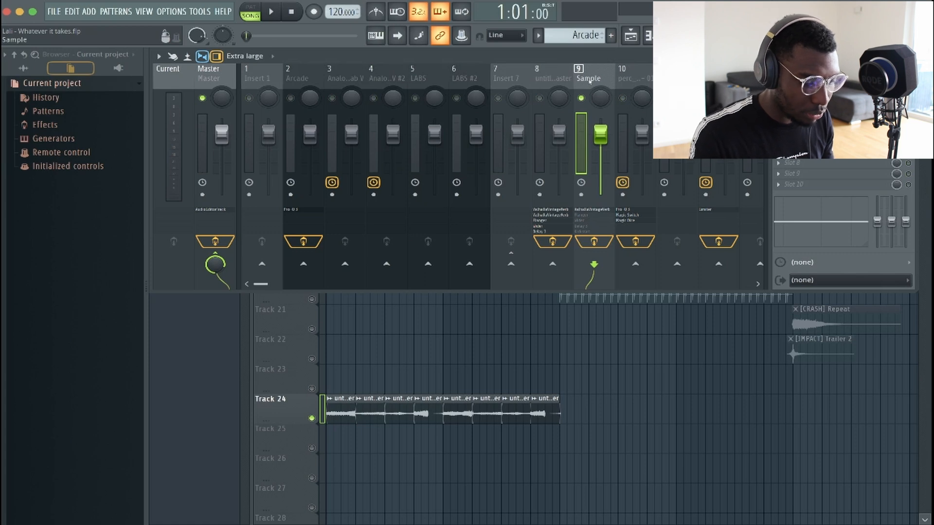
key("space")
key("space")
key("space")
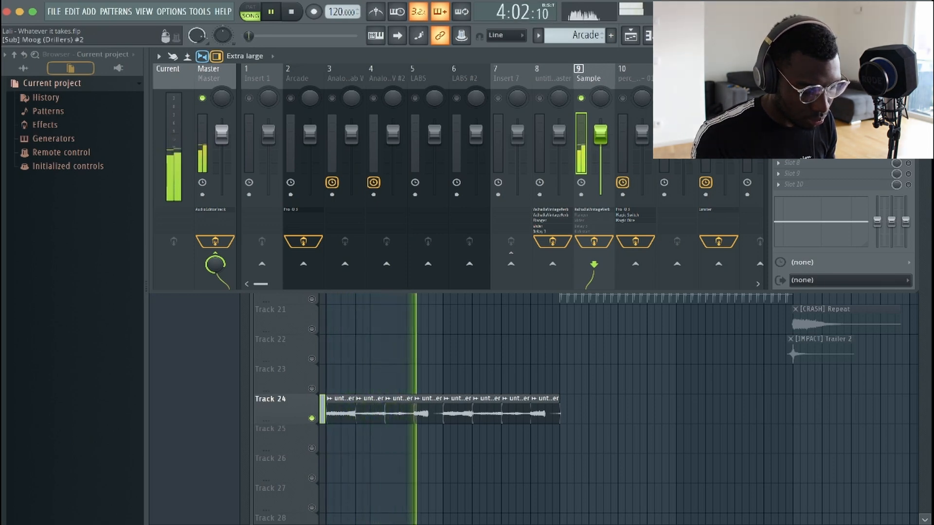
scroll(313, 366, "up", 5)
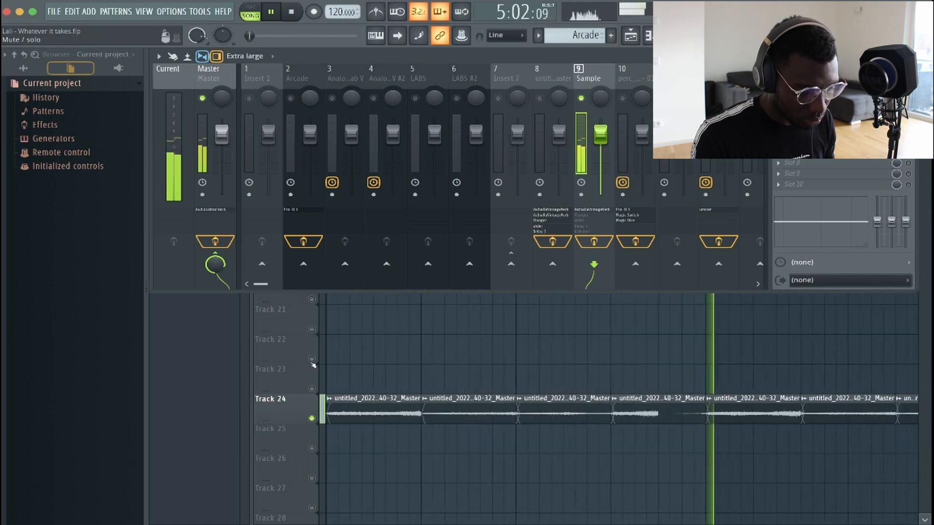
scroll(464, 346, "up", 1)
scroll(464, 347, "down", 3)
scroll(465, 347, "up", 1)
key("space")
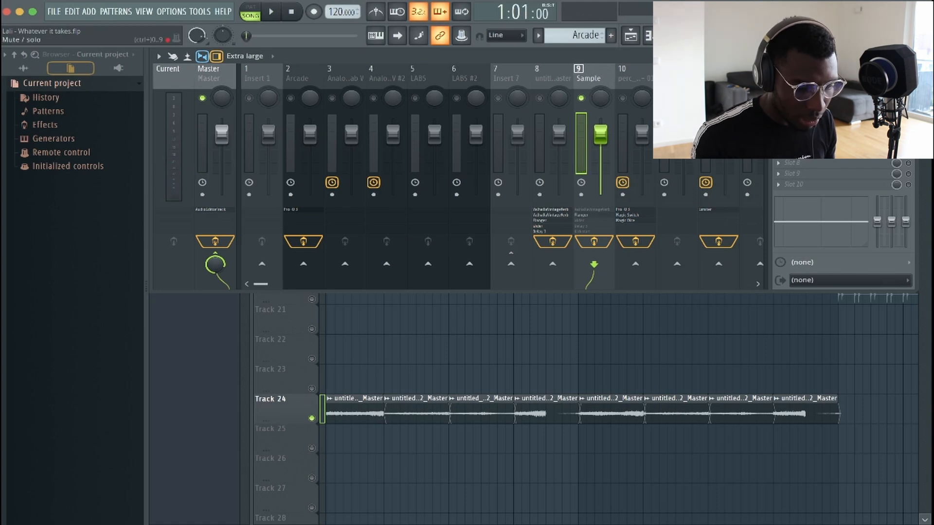
Maximize the mixer, play the sliced melody with the Wider effect showing on the Sample track, and close the plugin.
left_click(898, 56)
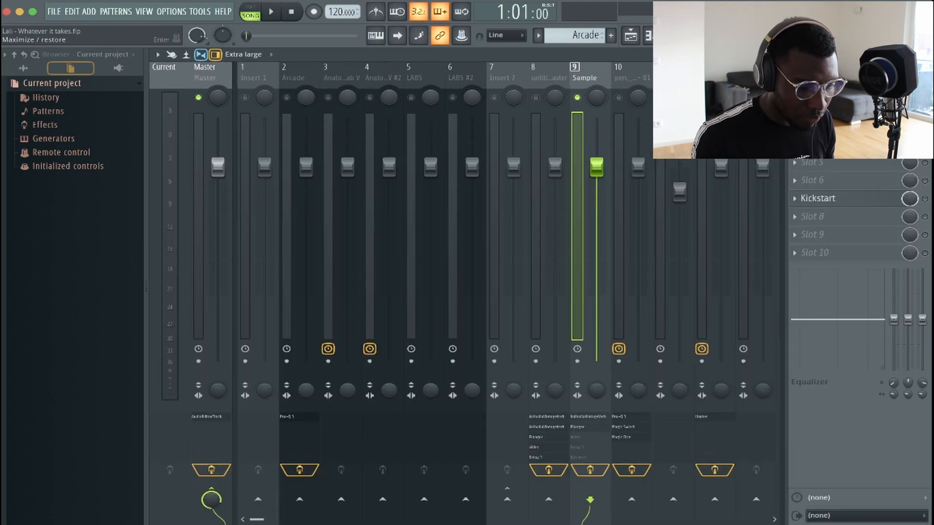
left_click(924, 55)
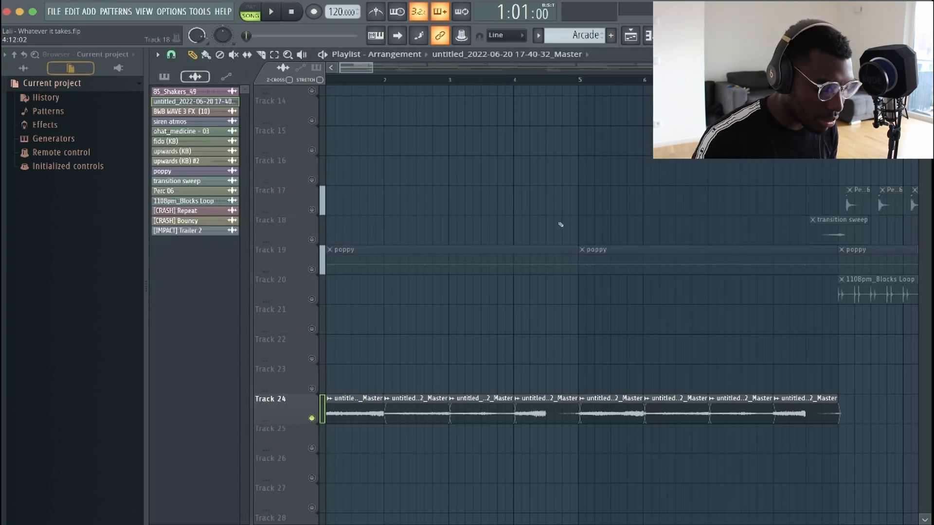
key("space")
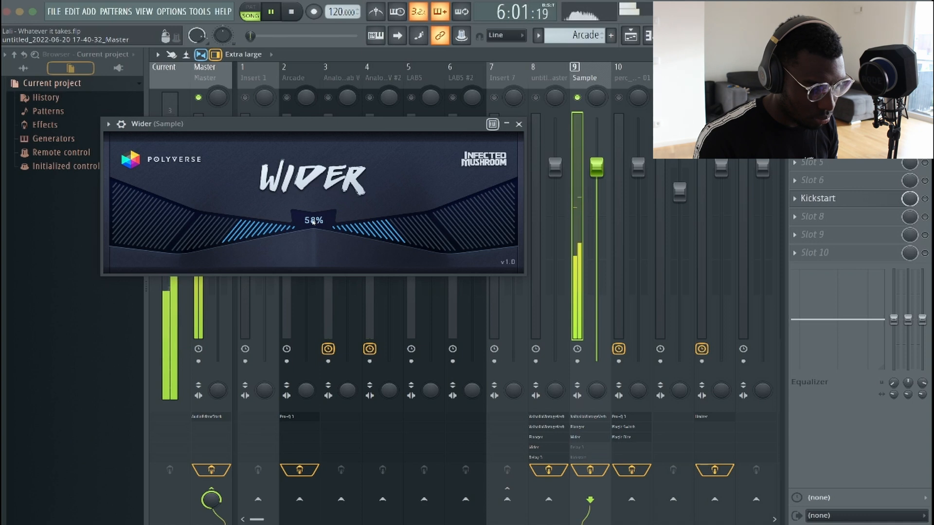
key("space")
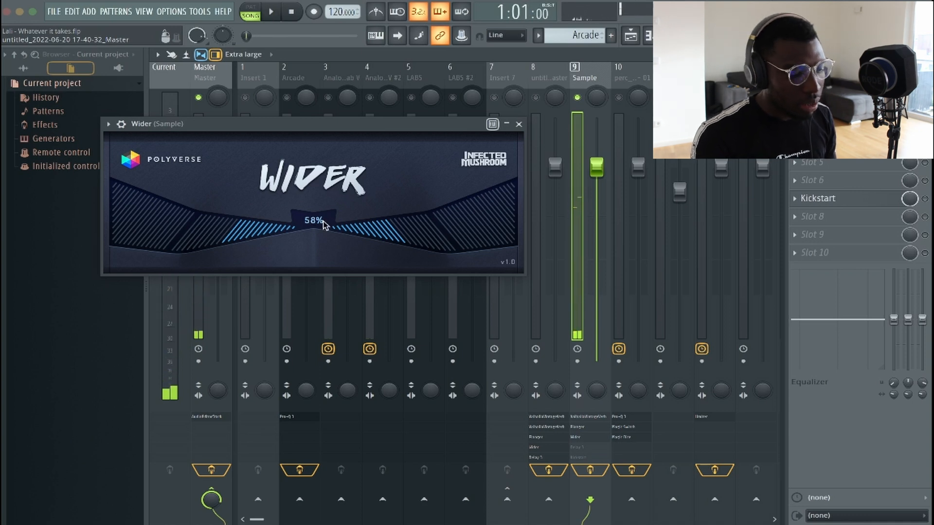
left_click(518, 124)
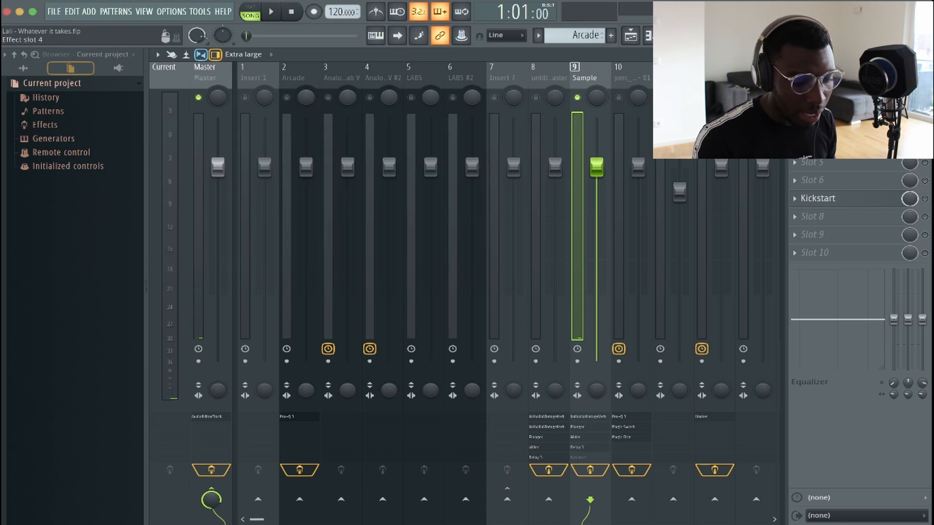
Show the Fruity Delay 3 settings on the Sample track, enable Kickstart, play the melody through it and close both plugins.
left_click(822, 145)
left_click_drag(358, 45, 373, 64)
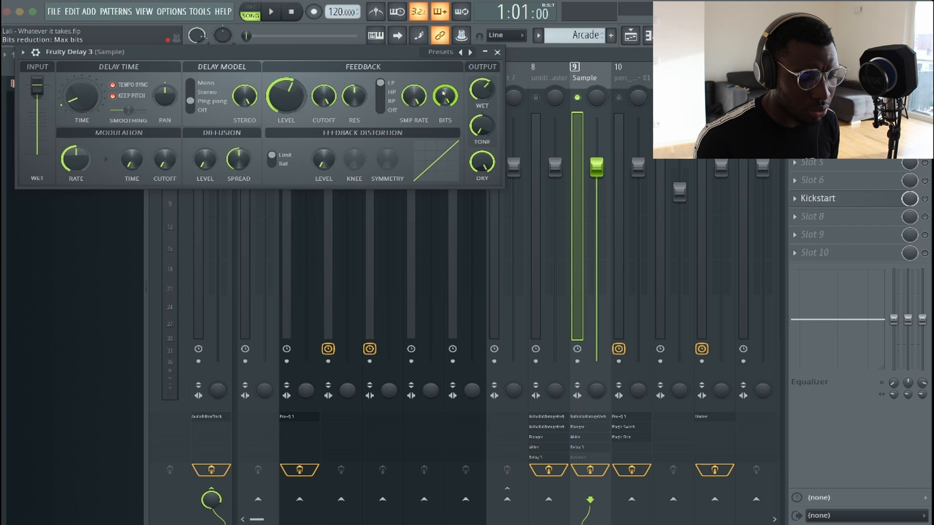
left_click(925, 199)
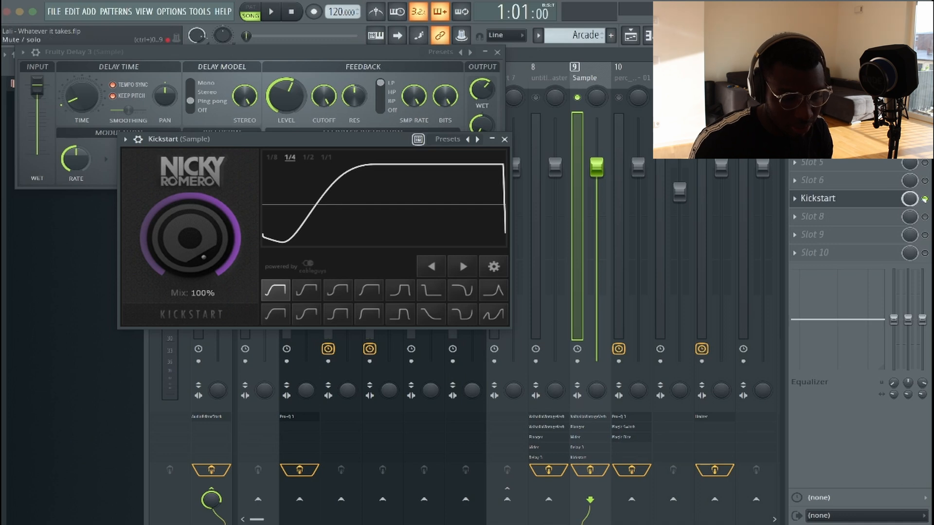
key("space")
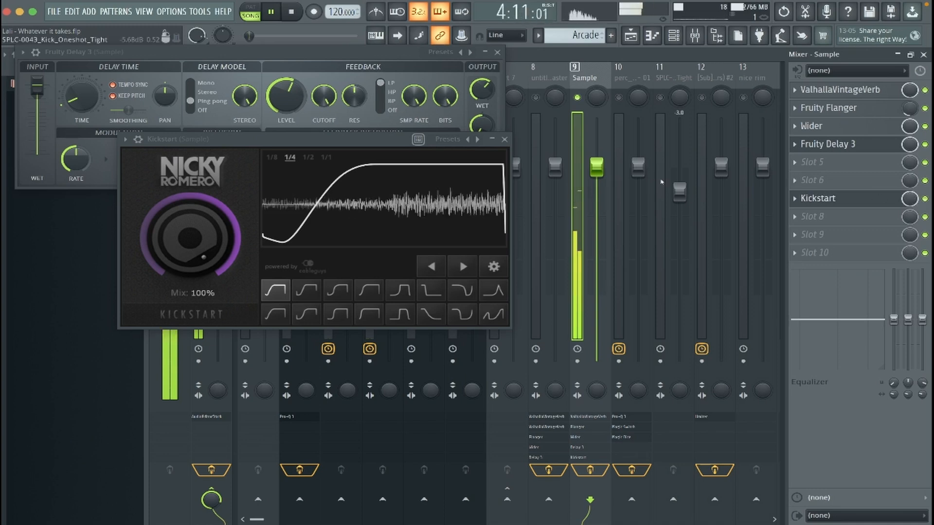
key("space")
left_click(504, 139)
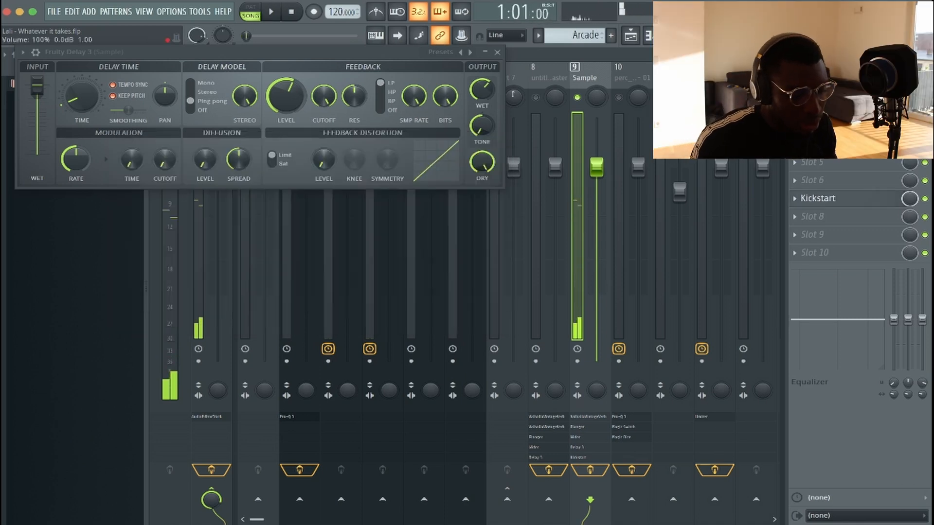
left_click(499, 55)
Place the playhead at the first drums in the playlist, unmute Track 2 and select its SPLC-0043_Kick_Oneshot_Tight pattern at bar 5.
key("F5")
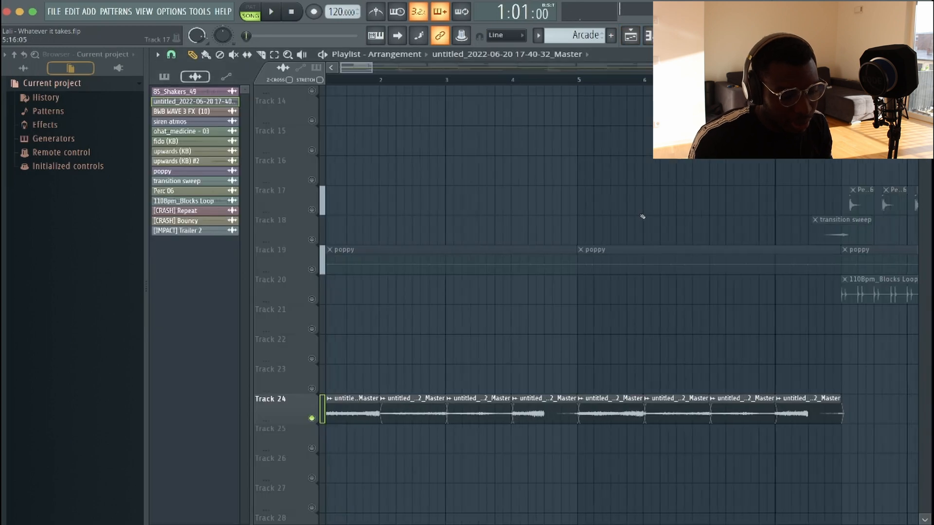
scroll(643, 214, "down", 5)
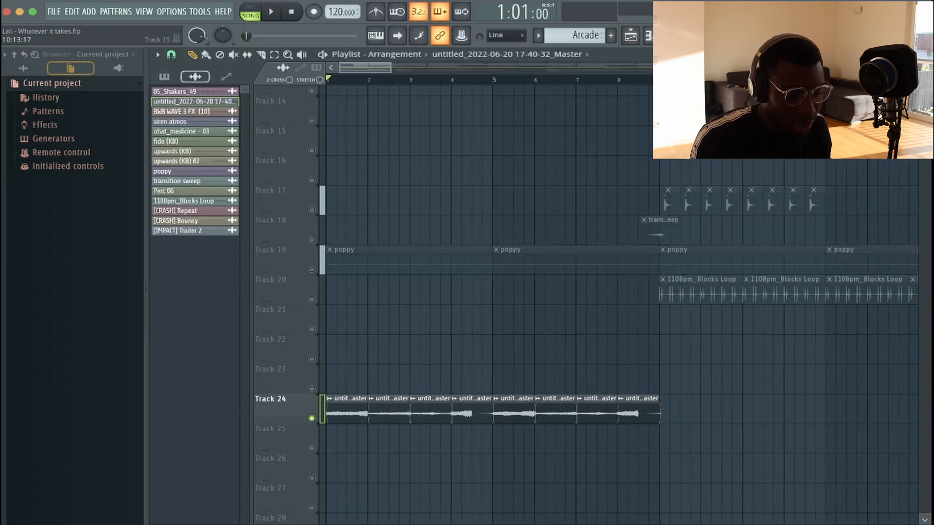
scroll(709, 214, "down", 5)
scroll(709, 214, "up", 15)
scroll(708, 215, "up", 3)
scroll(641, 214, "down", 3)
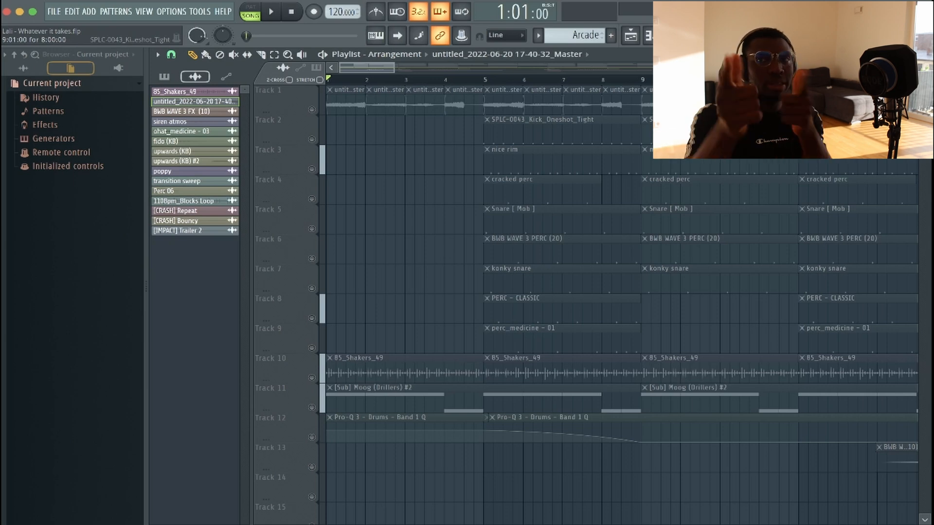
left_click(488, 84)
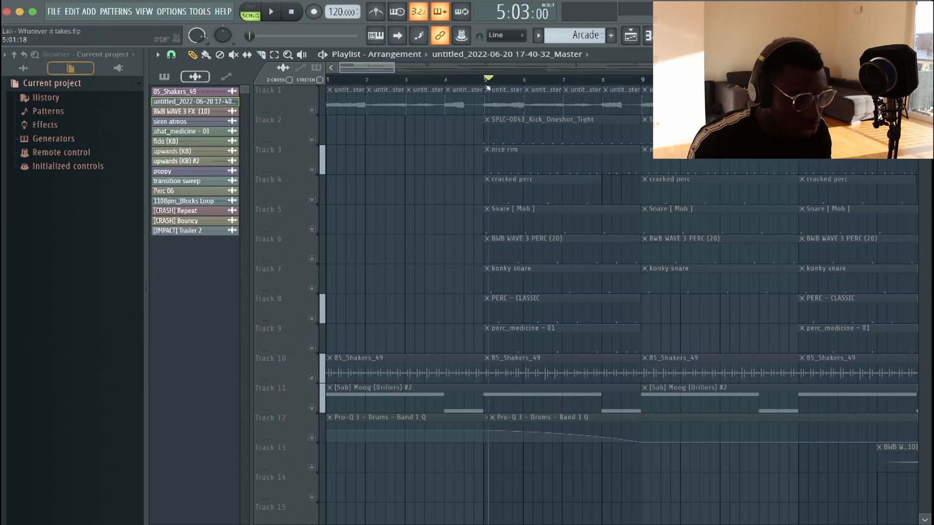
left_click(314, 139)
left_click(574, 135)
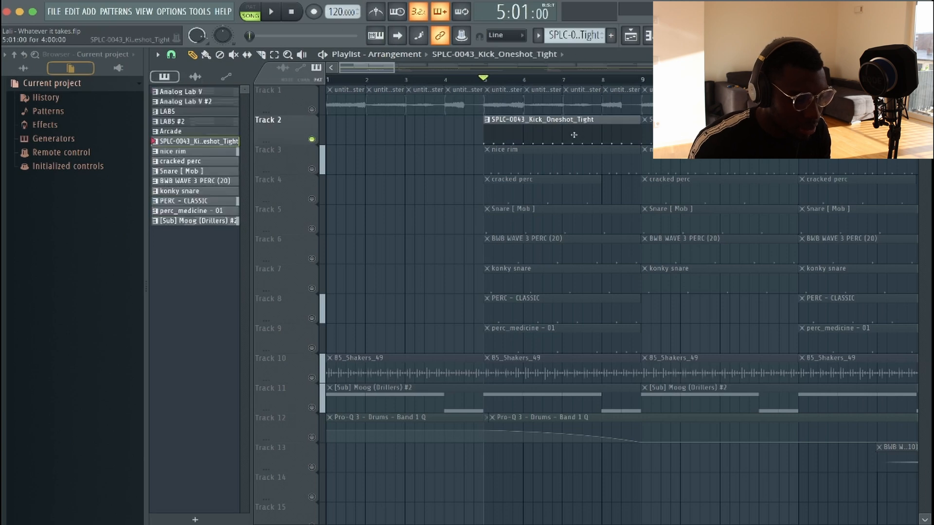
Inspect the kick channel's steps and sampler settings in the channel rack, close the sampler, and play the kick from bar 33.
key("F6")
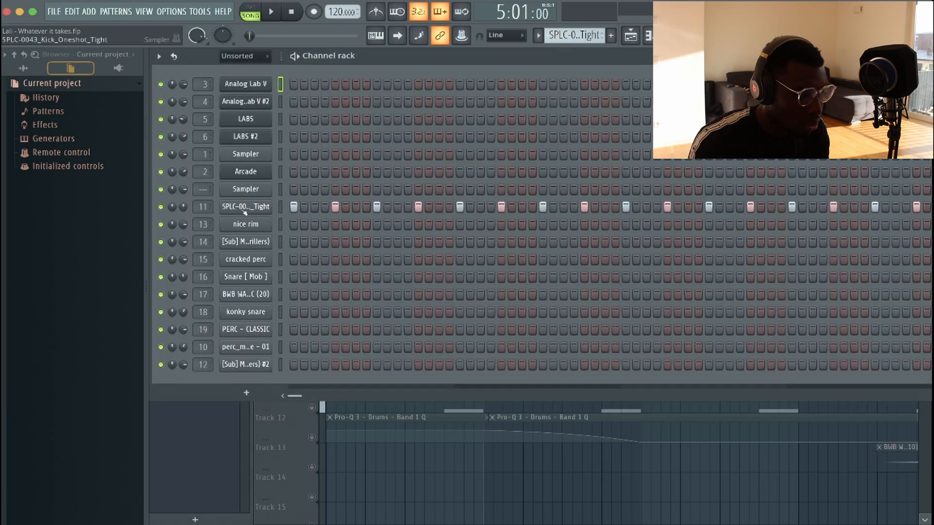
left_click(241, 205)
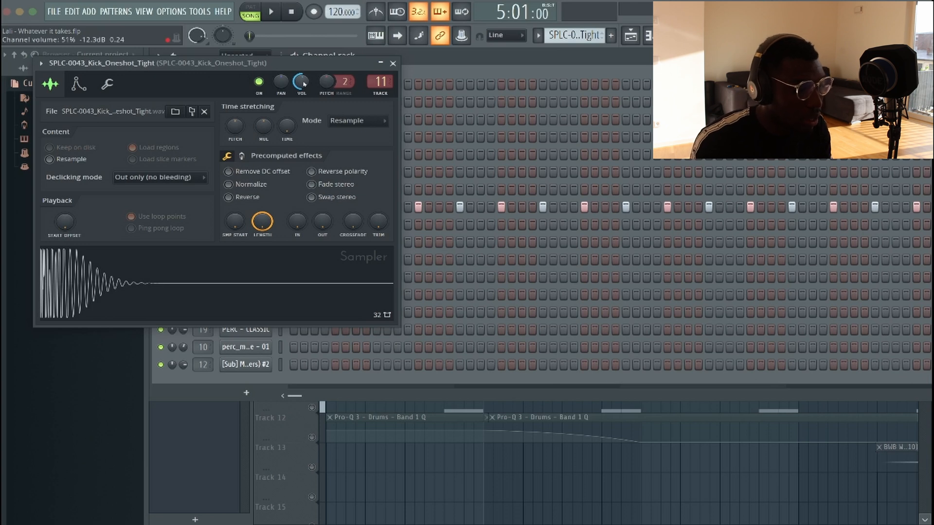
left_click(392, 63)
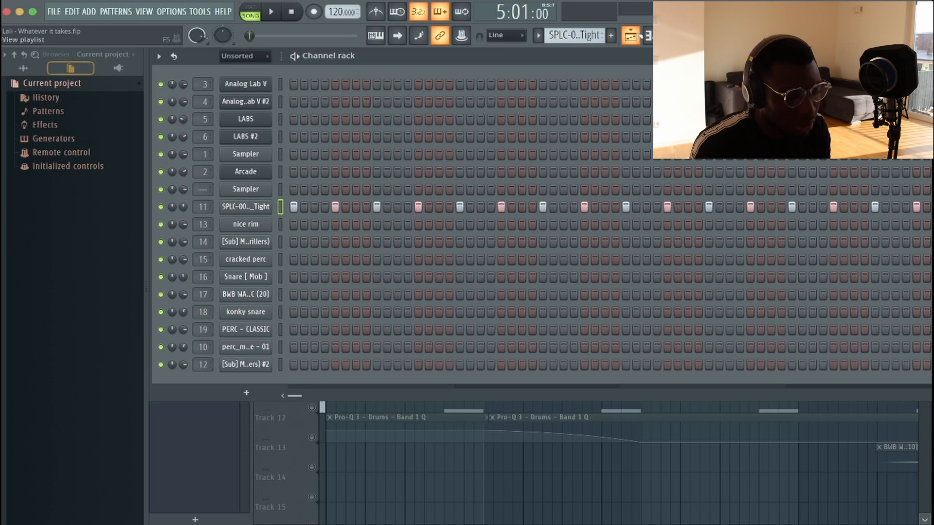
right_click(269, 206)
left_click(420, 256)
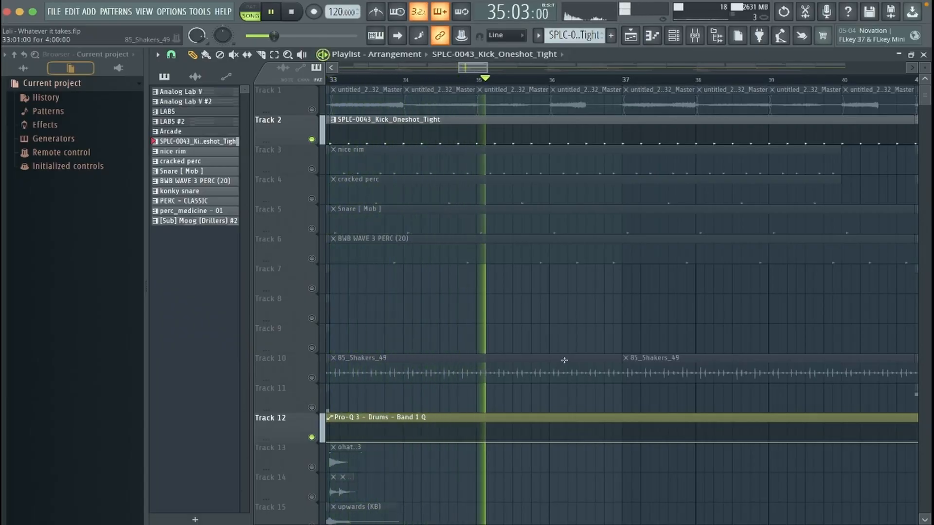
key("space")
Mute Track 2, unmute Track 3, select its nice rim pattern, and play the rim from bar 33.
left_click(312, 140)
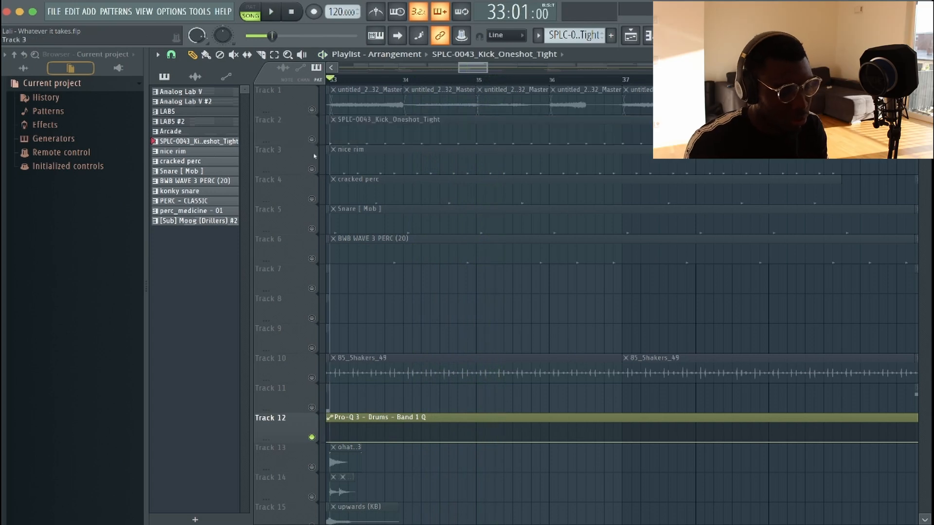
left_click(312, 169)
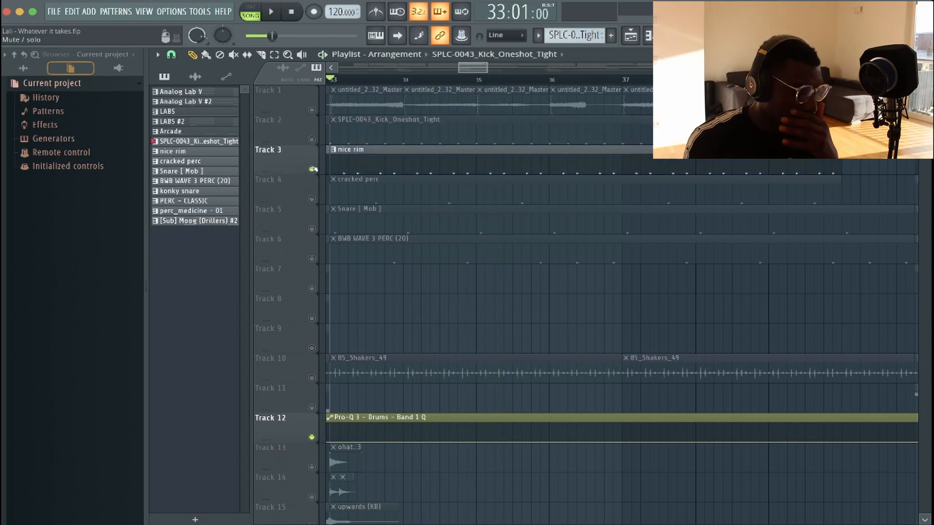
left_click(395, 158)
key("space")
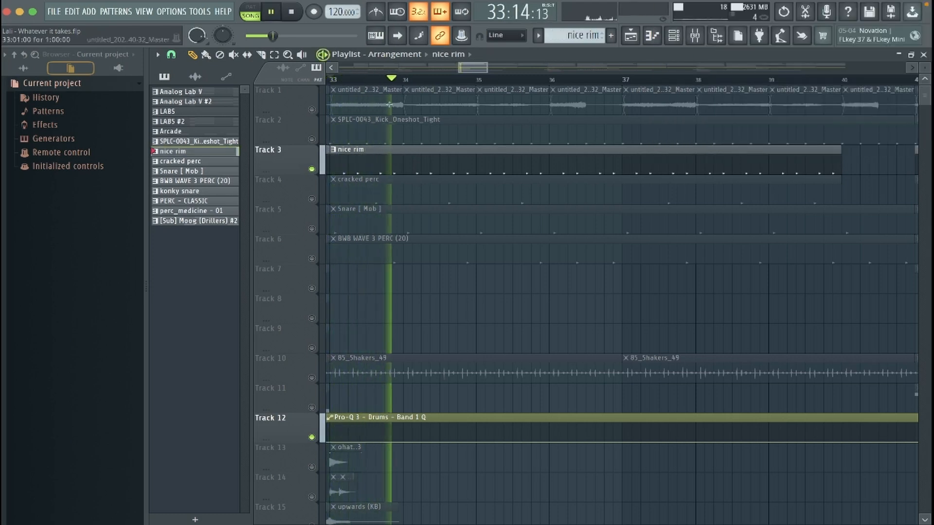
key("space")
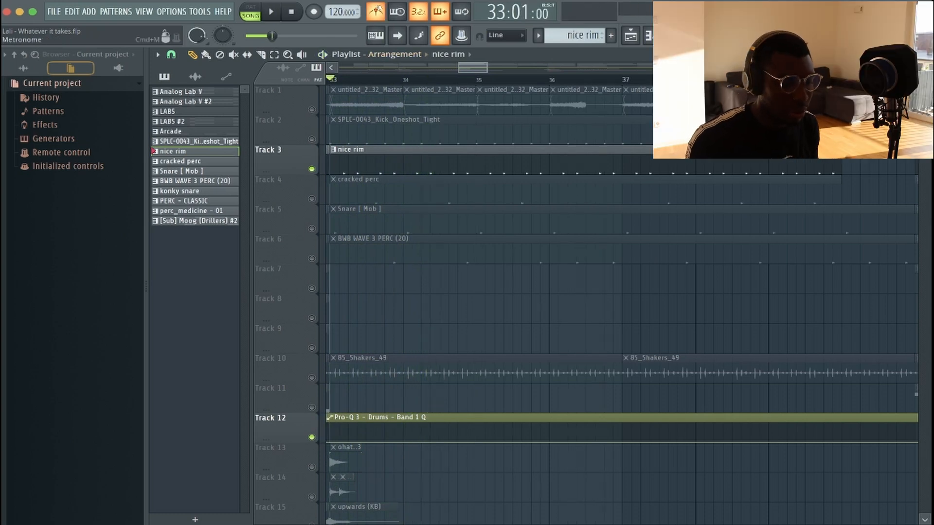
Unmute Track 2 and play the kick together with the nice rim pattern from bar 33.
left_click(312, 140)
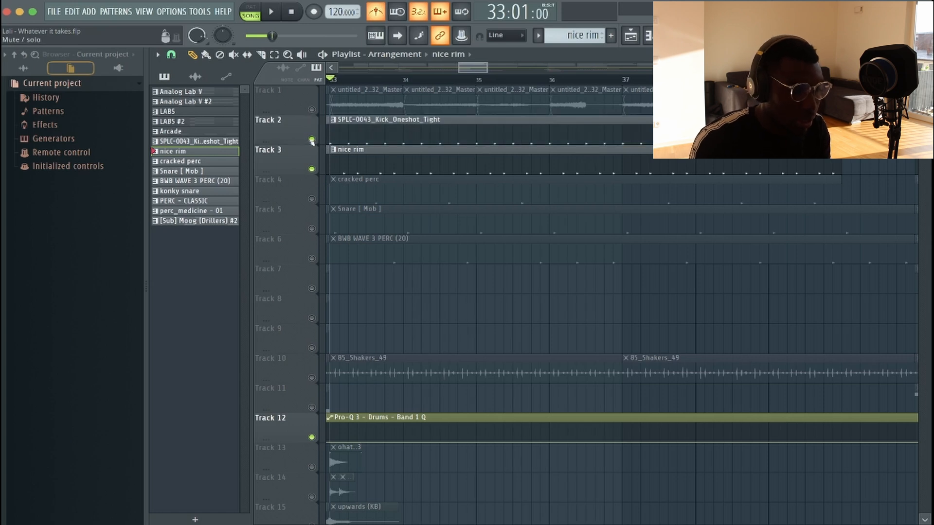
key("space")
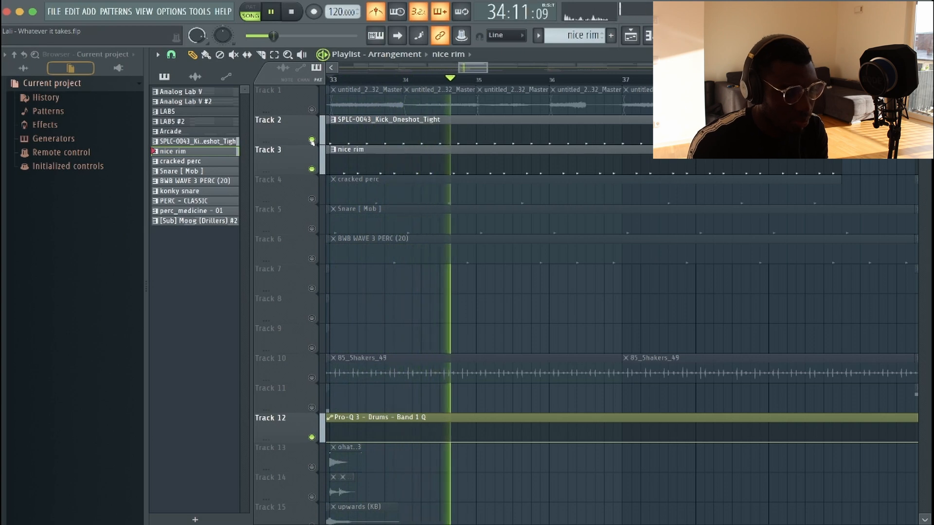
key("space")
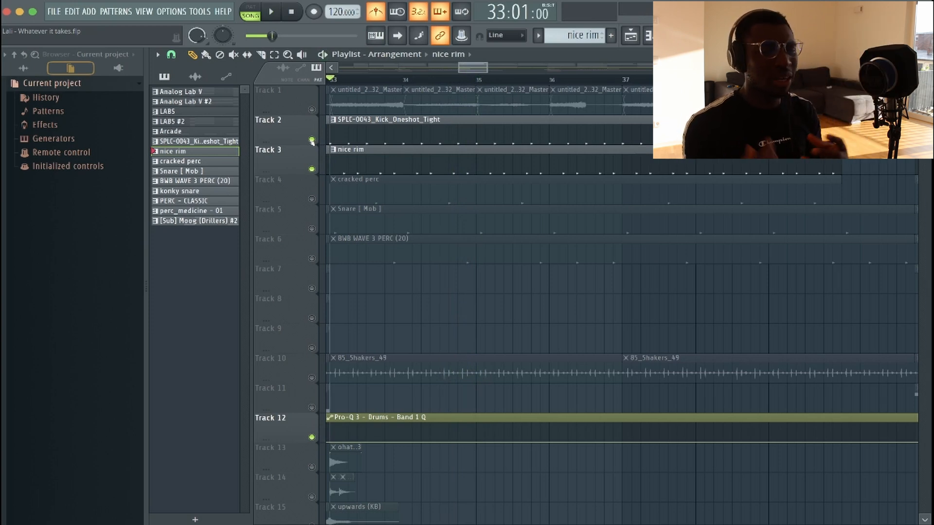
Unmute Track 4, select its cracked perc pattern, and inspect that channel's steps and sampler settings before closing the sampler.
left_click(312, 199)
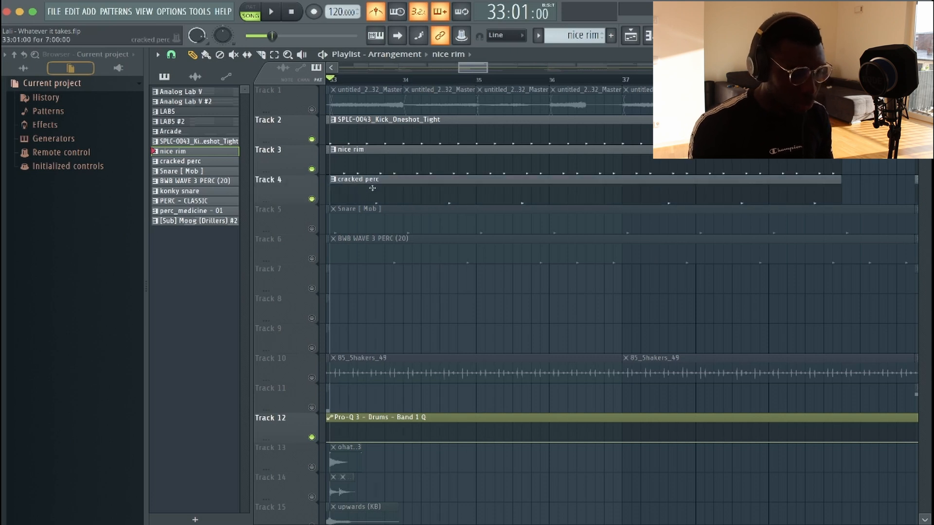
left_click(602, 34)
left_click(673, 36)
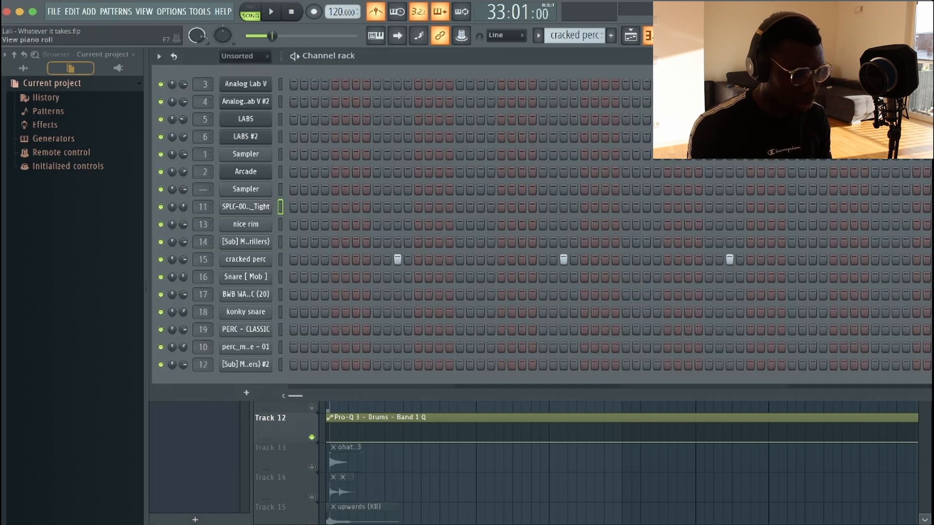
left_click(238, 263)
key("ctrl+s")
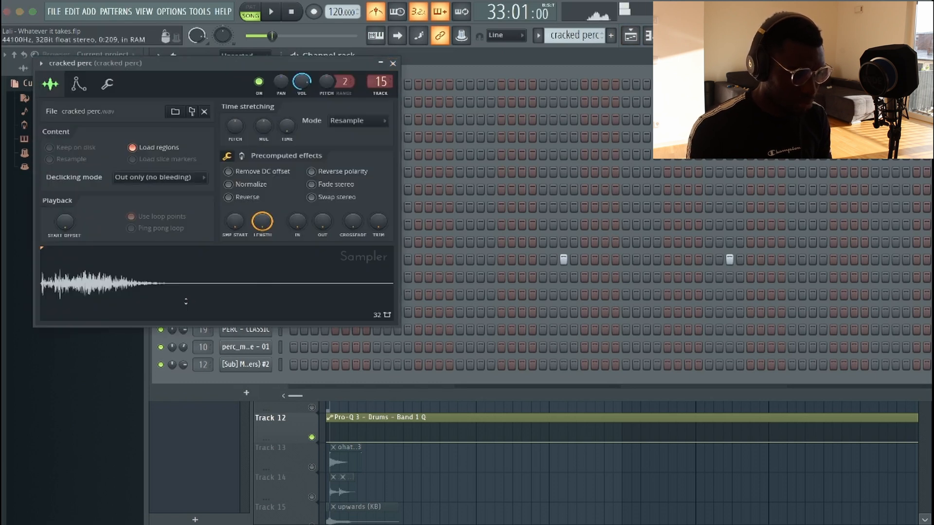
left_click(393, 64)
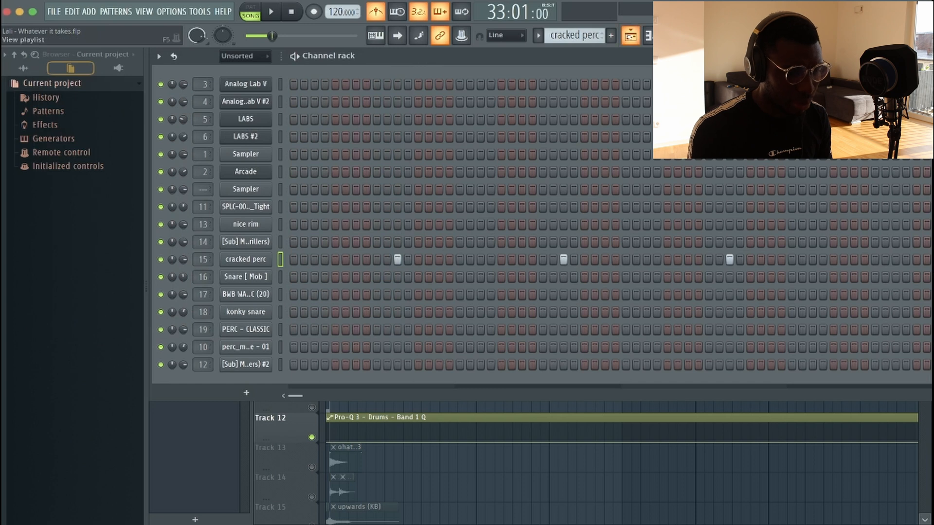
Return to the playlist and play the kick, rim and cracked perc together from bar 33.
key("F6")
scroll(524, 188, "down", 2)
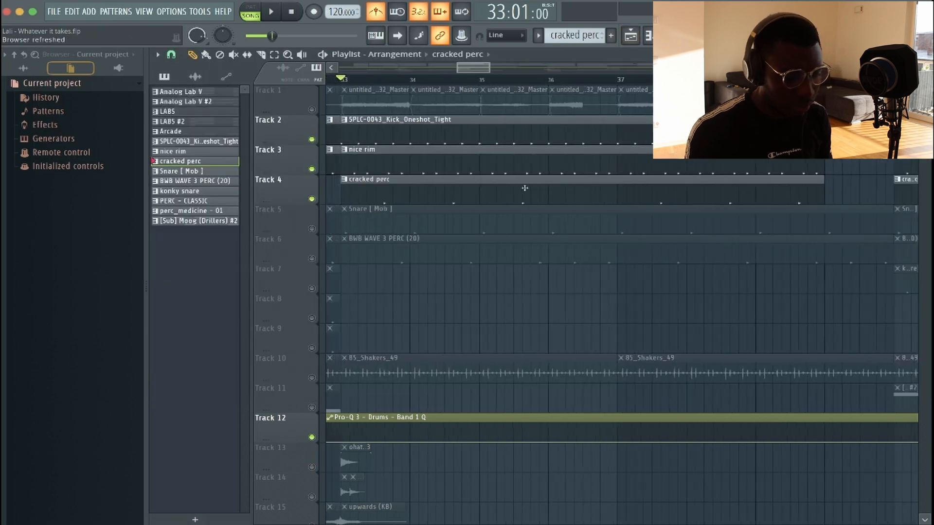
key("space")
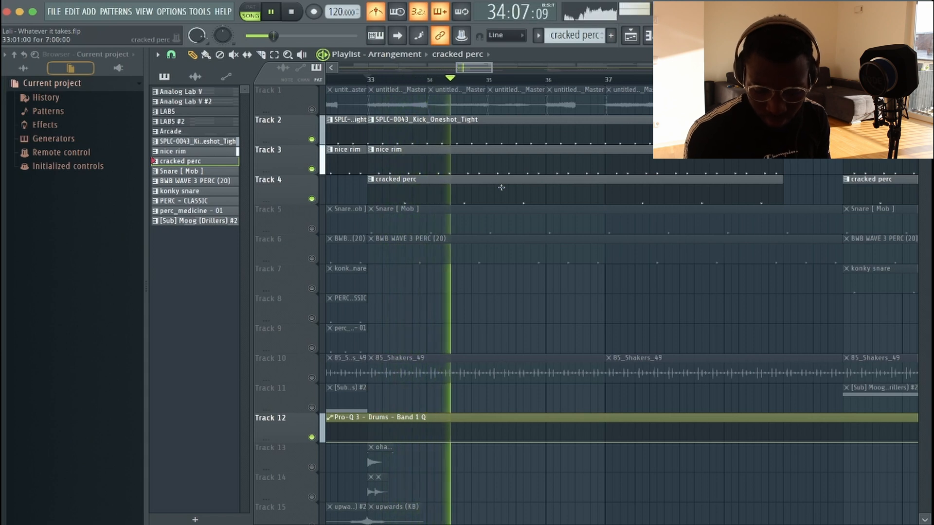
Unmute Track 5 and play the drums with the Snare [ Mob ] pattern from bar 33.
left_click(313, 230)
key("space")
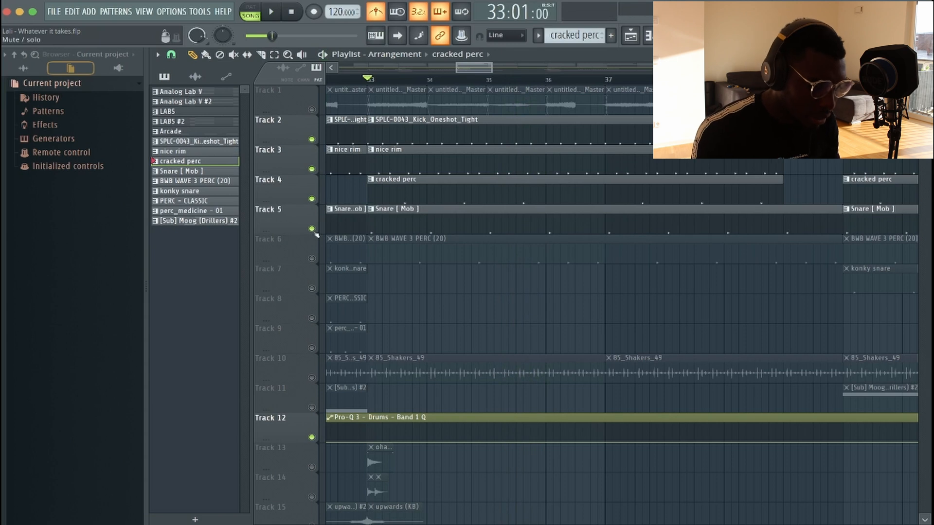
key("space")
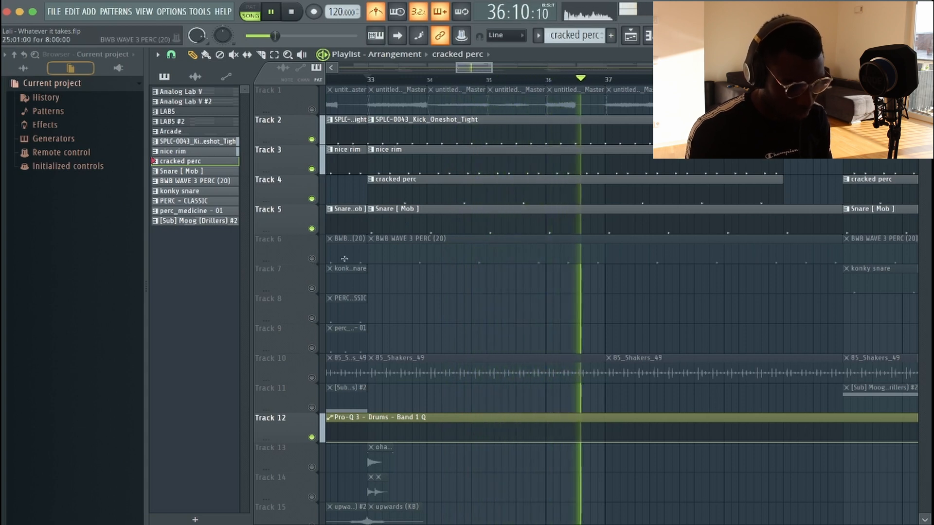
key("space")
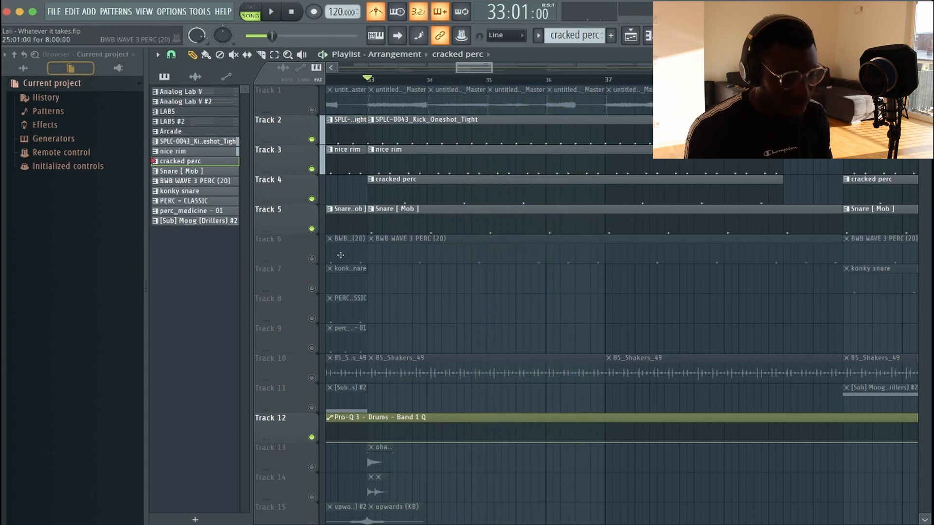
Unmute Track 6, show the BWB WAVE 3 PERC (20) channel's sampler settings and mixer track, and close the sampler.
left_click(315, 262)
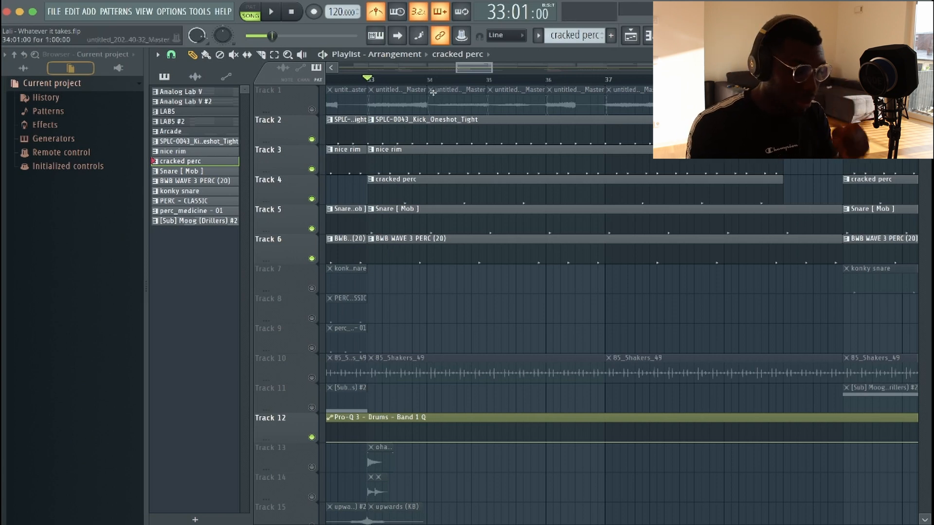
double_click(396, 252)
left_click(695, 35)
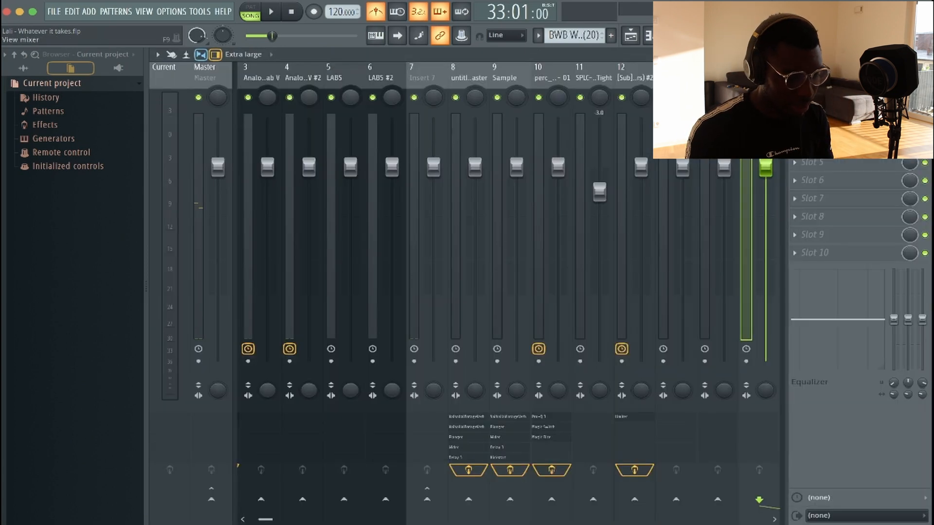
left_click(695, 35)
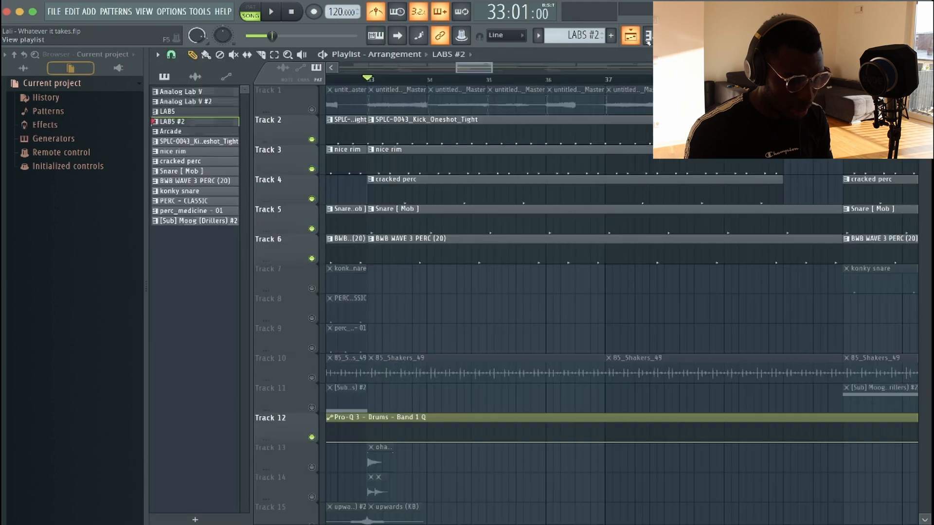
left_click(695, 35)
left_click(674, 35)
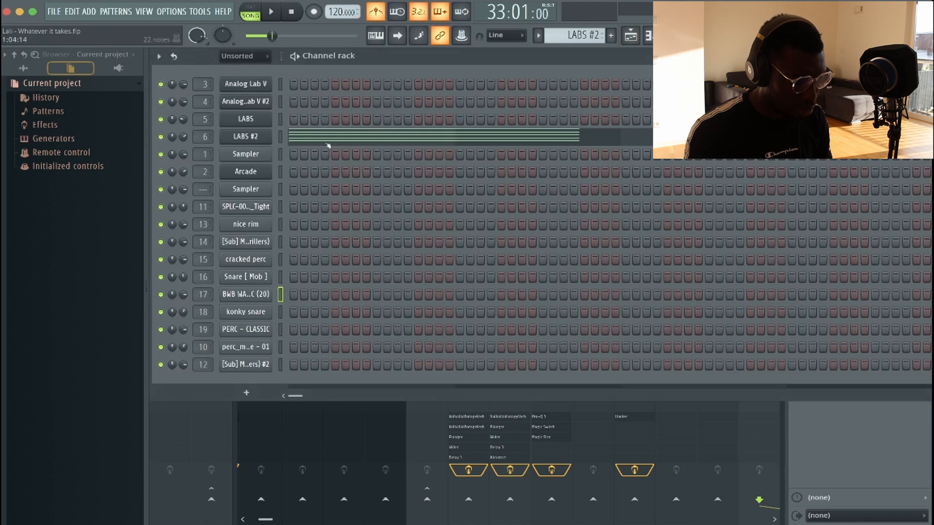
left_click(247, 294)
left_click(229, 261)
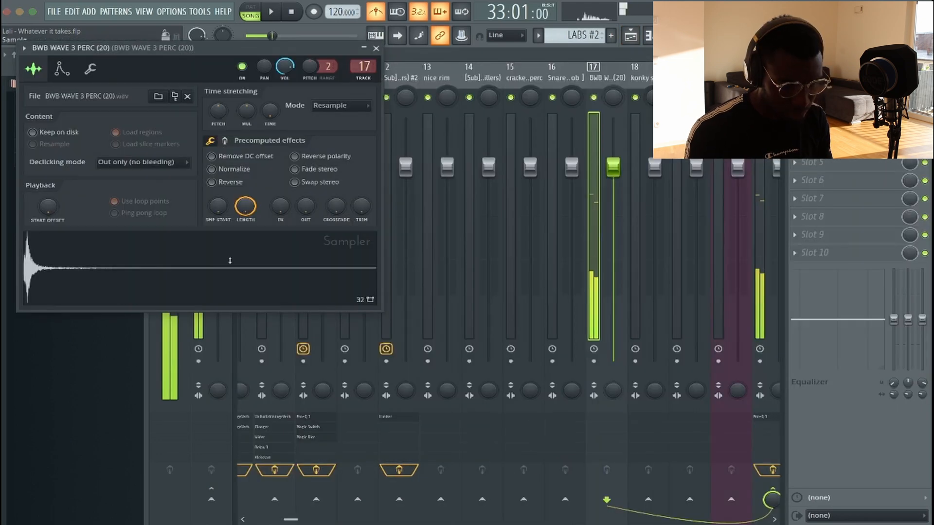
left_click(378, 50)
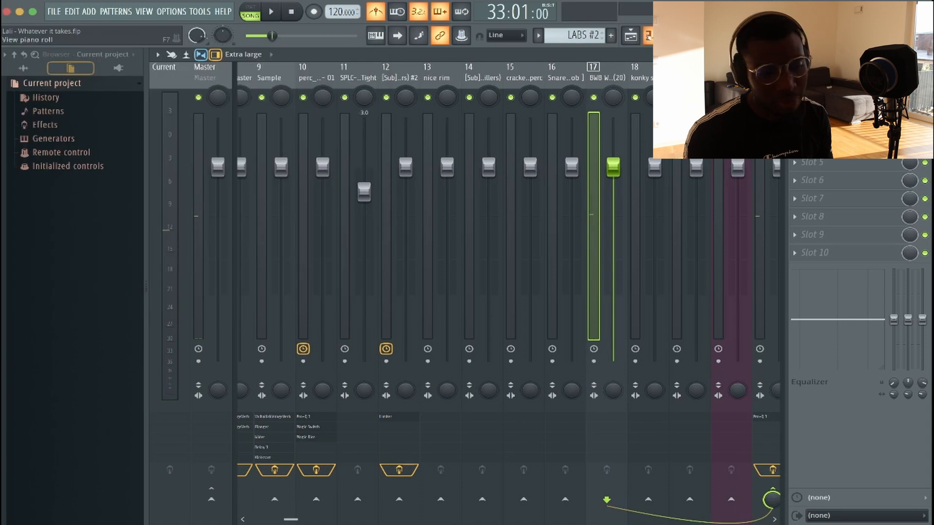
Return to the playlist and play the drums with the BWB WAVE 3 PERC (20) pattern from bar 33.
left_click(631, 36)
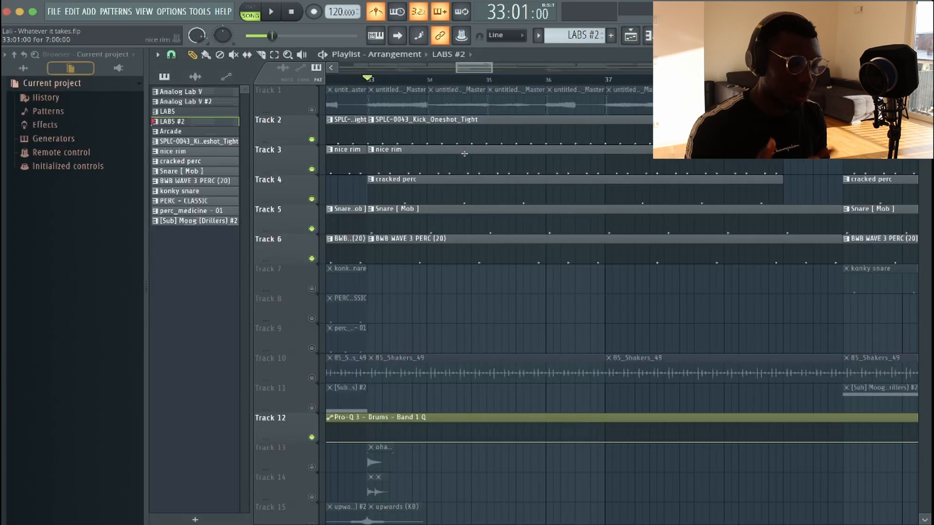
key("space")
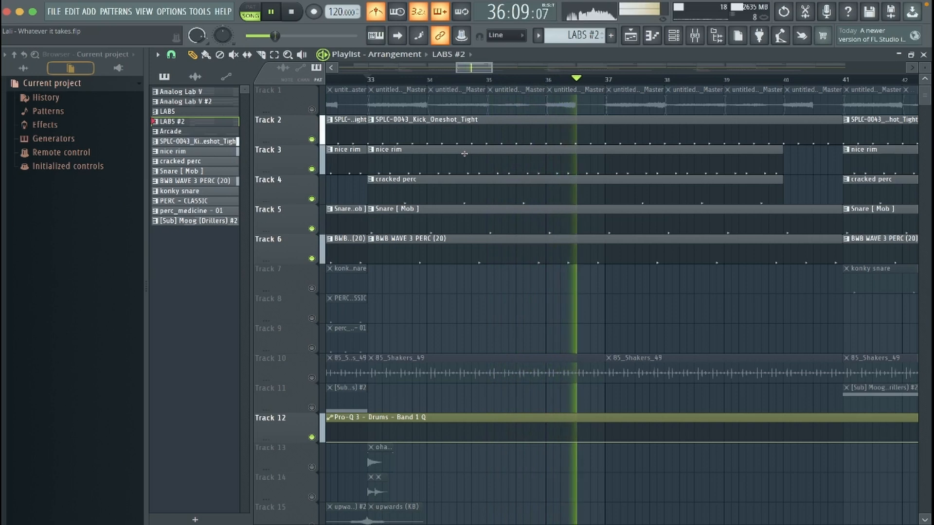
key("space")
Place the playhead at bar 41 in the playlist, where the konky snare pattern starts again.
scroll(698, 127, "down", 5)
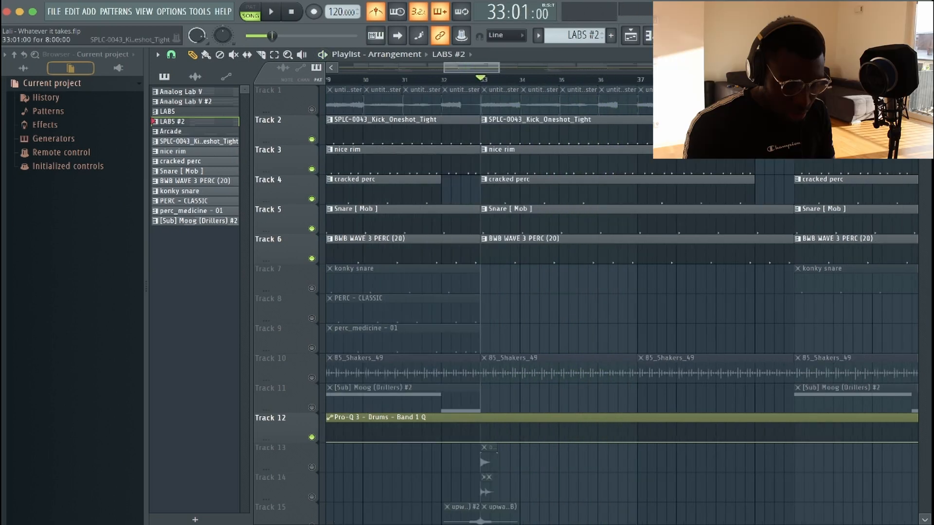
scroll(699, 127, "down", 2)
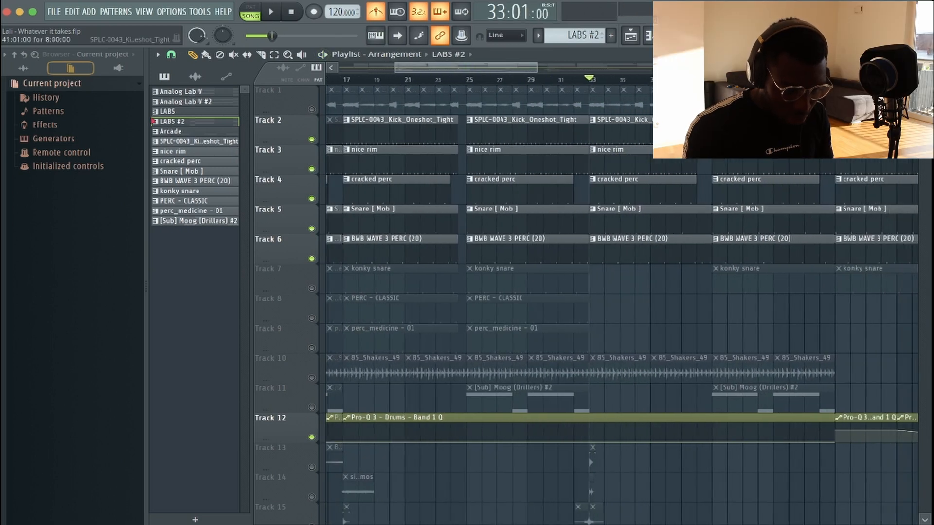
left_click(711, 79)
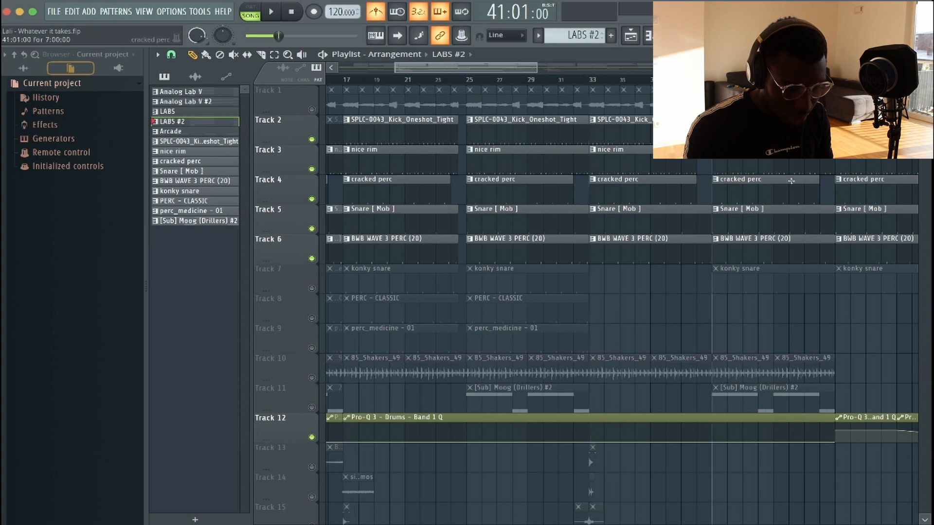
scroll(789, 182, "up", 6)
scroll(730, 187, "right", 3)
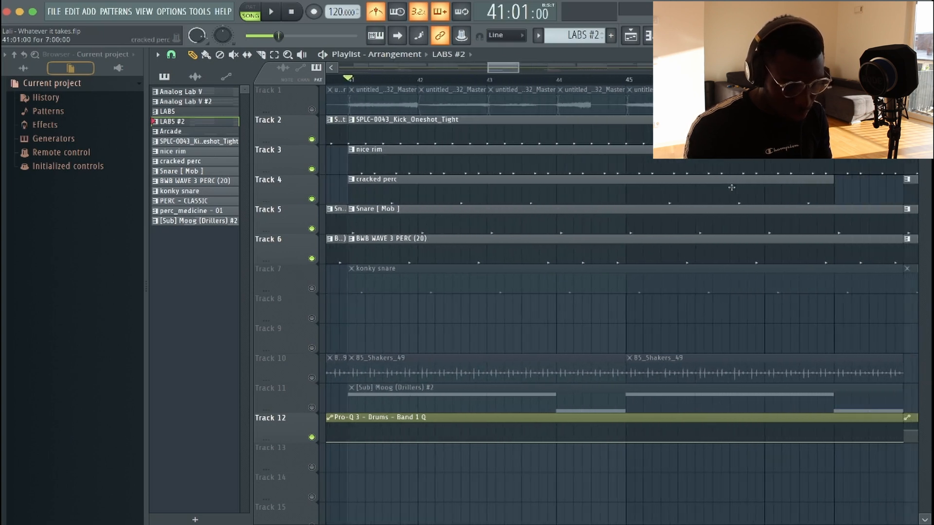
scroll(731, 187, "left", 2)
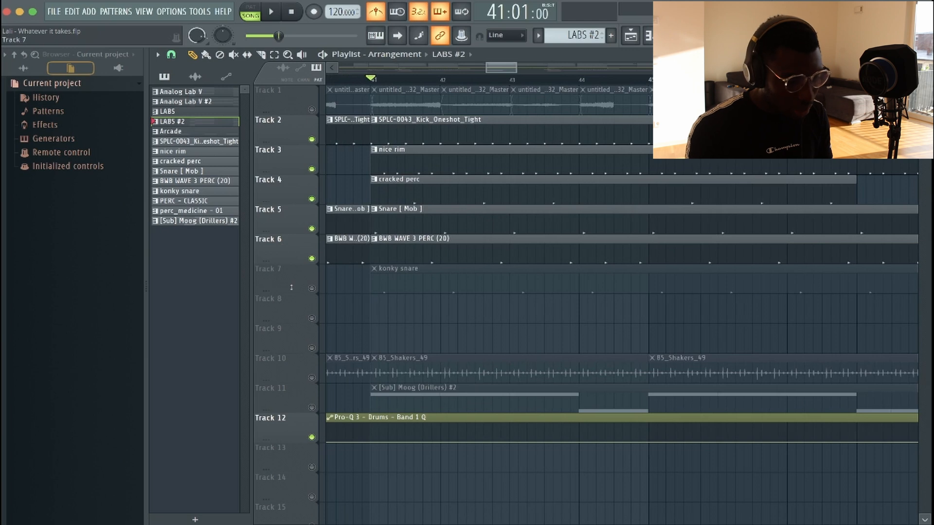
Unmute Track 7, select its konky snare pattern, and inspect that channel's sampler settings before closing the sampler.
left_click(312, 289)
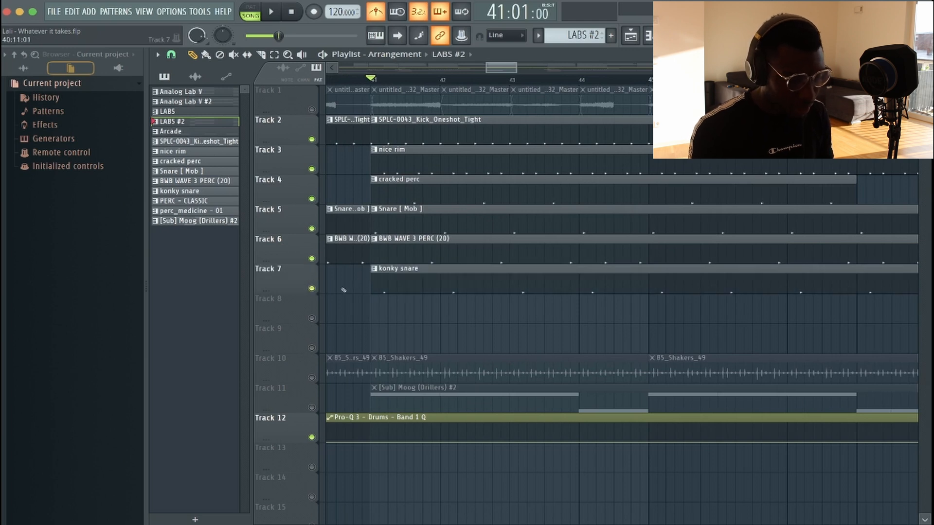
left_click(399, 270)
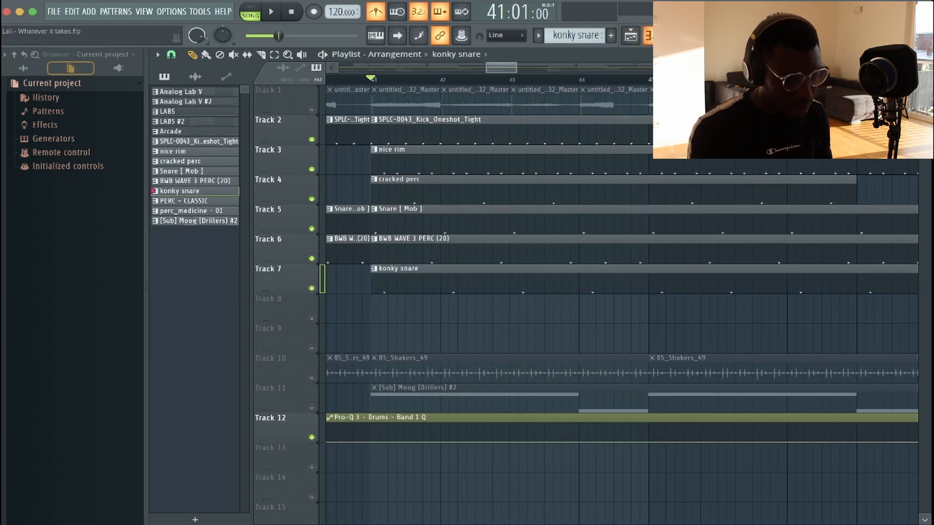
left_click(674, 36)
left_click(246, 312)
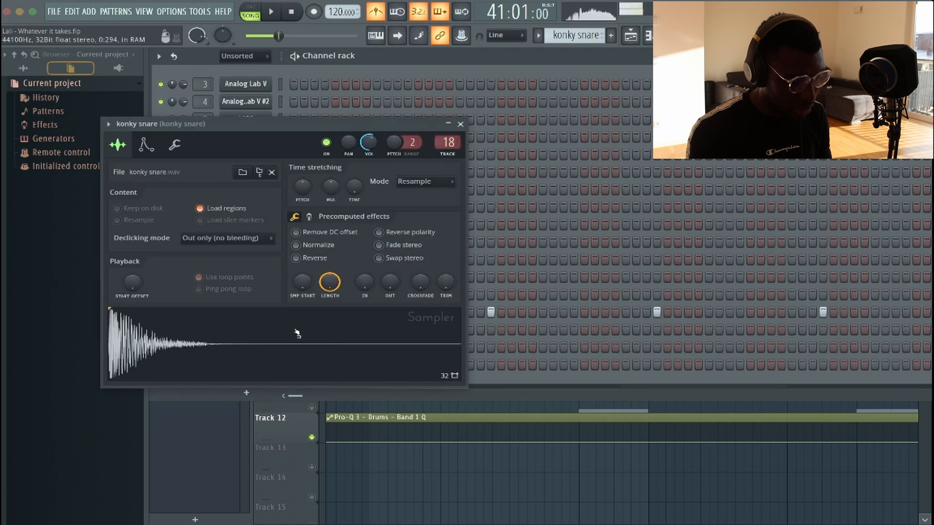
left_click(271, 434)
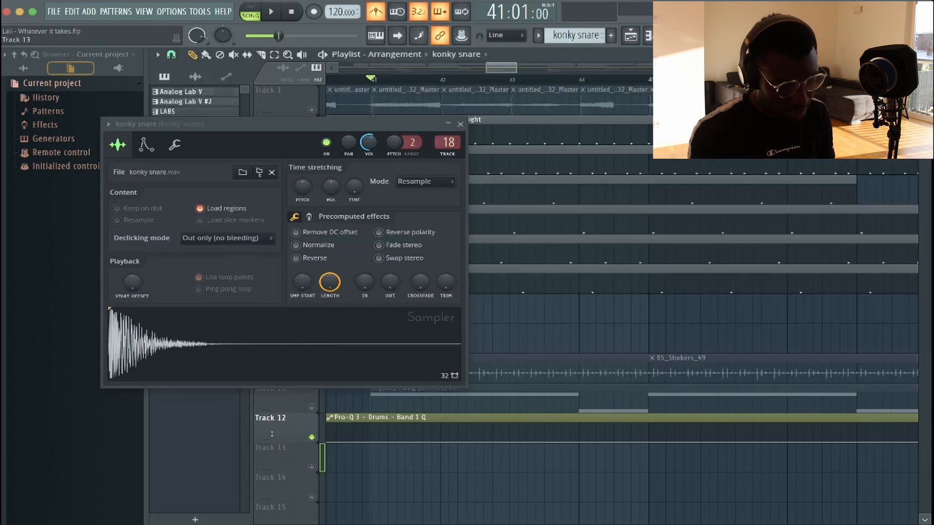
left_click(461, 124)
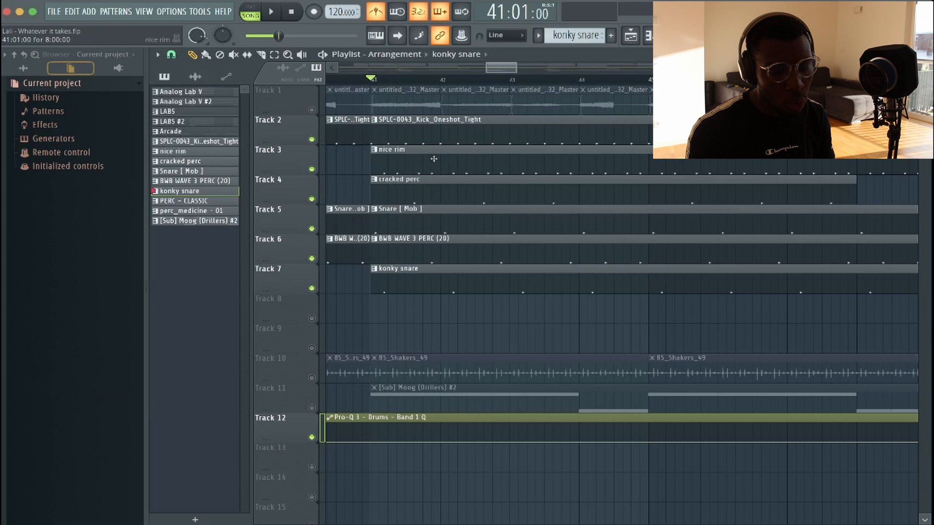
Play the drums with the konky snare from bar 41, unmute Track 10's 85_Shakers_49 loop, and play them again.
key("space")
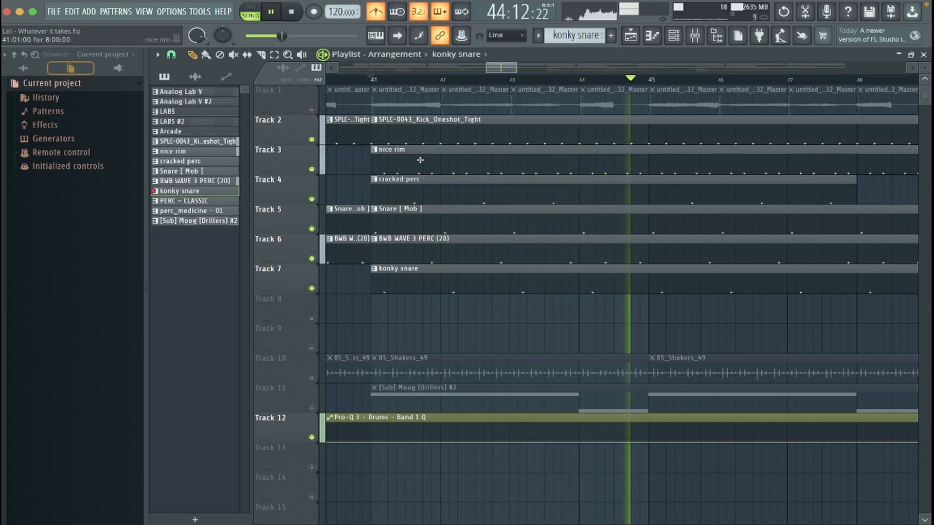
key("space")
left_click(308, 370)
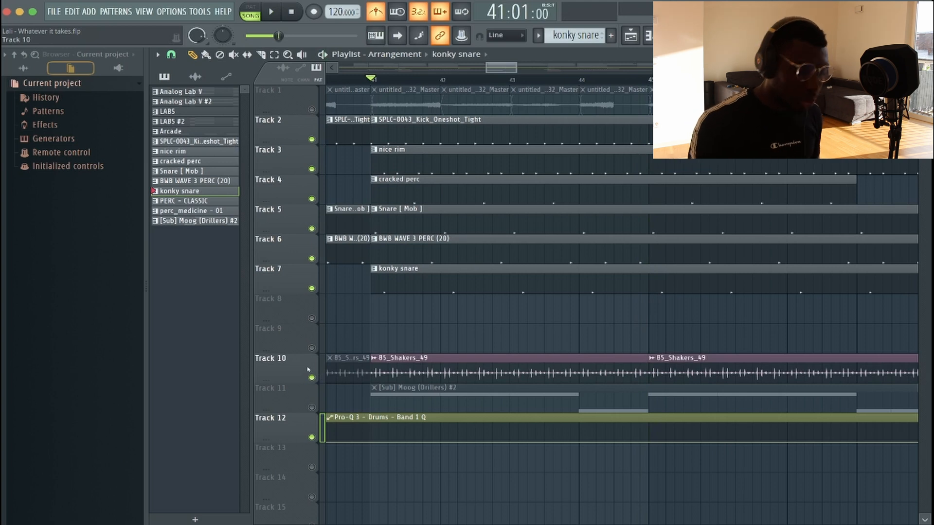
key("space")
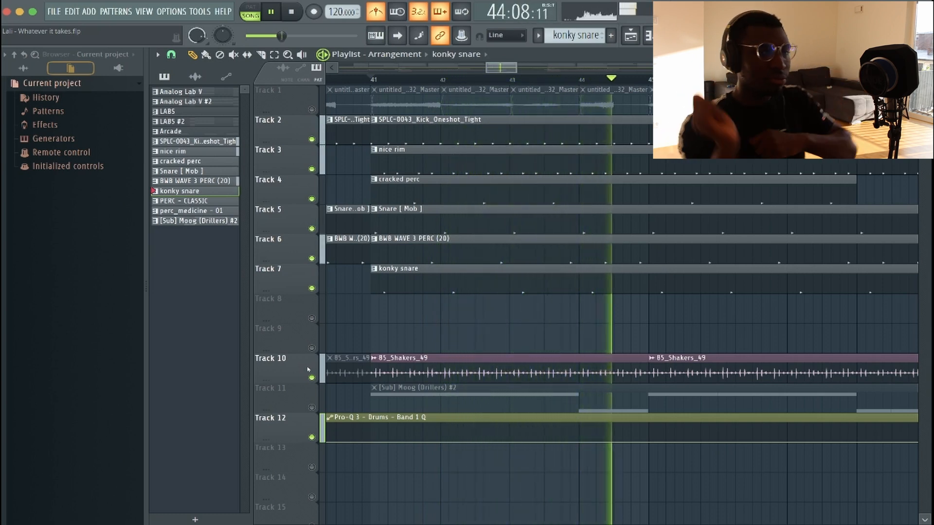
key("space")
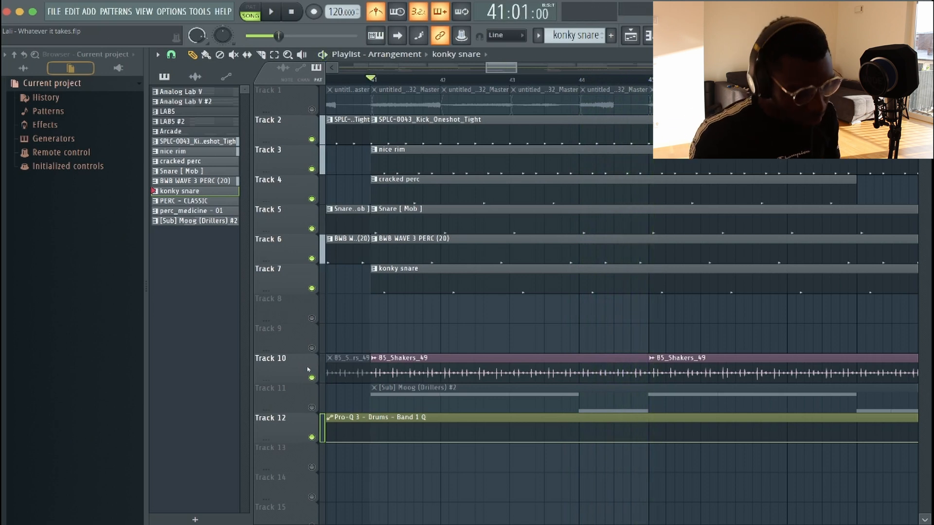
Solo Track 11 with the [Sub] Moog (Drillers) #2 bass pattern.
left_click(312, 408, "ctrl")
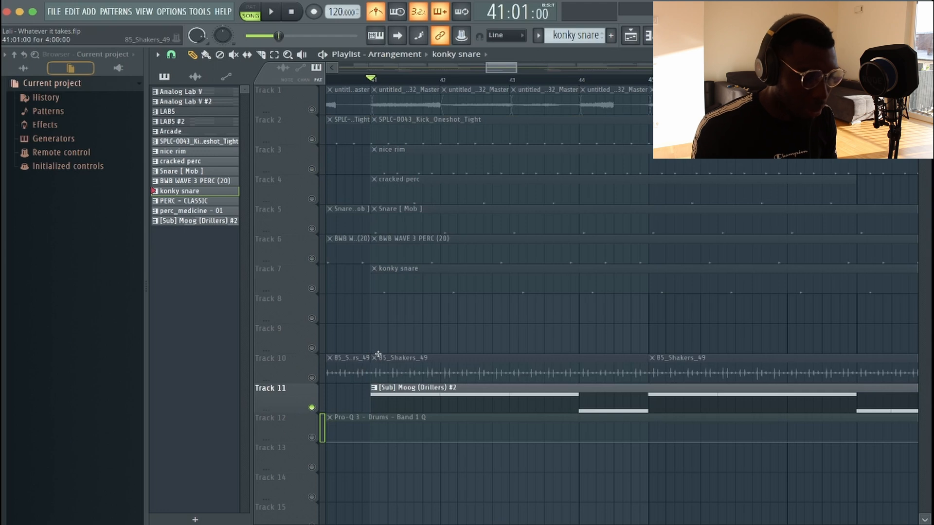
Play the soloed [Sub] Moog (Drillers) #2 pattern from bar 41 and open it in the piano roll before stopping playback.
key("space")
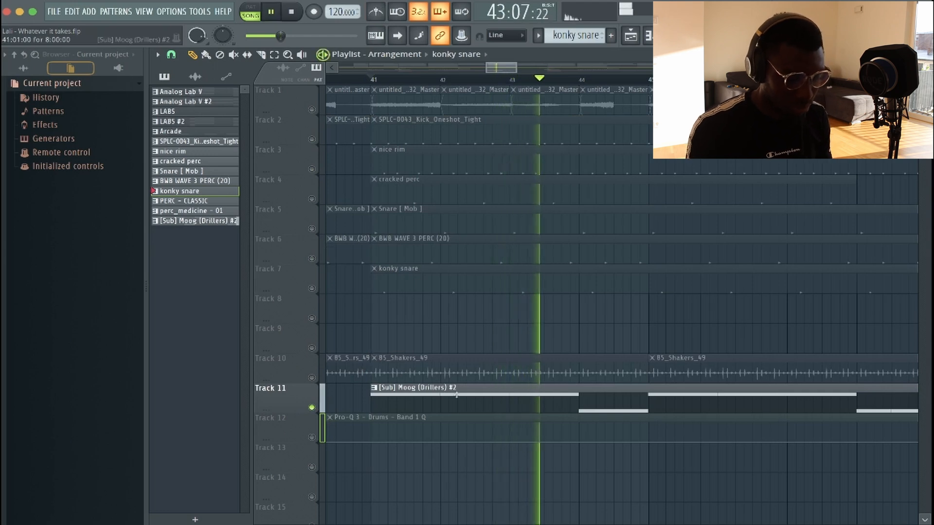
double_click(480, 404)
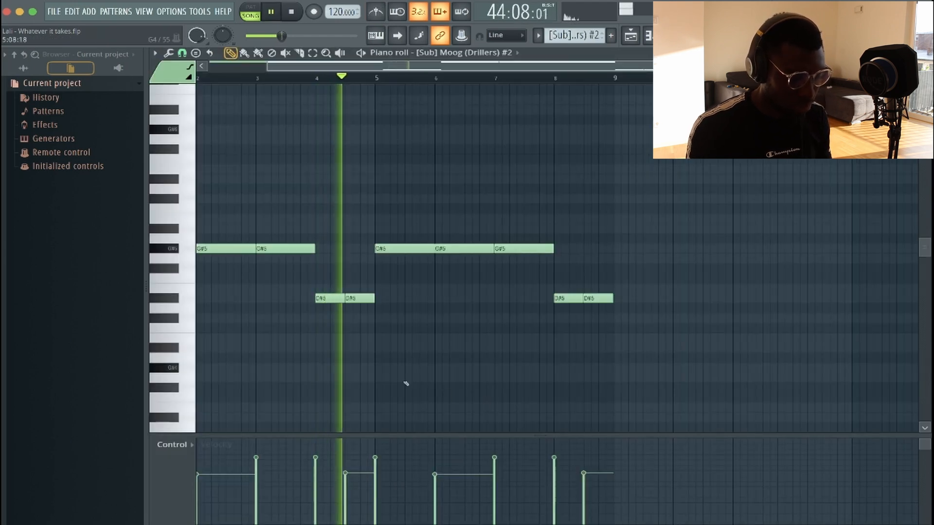
key("space")
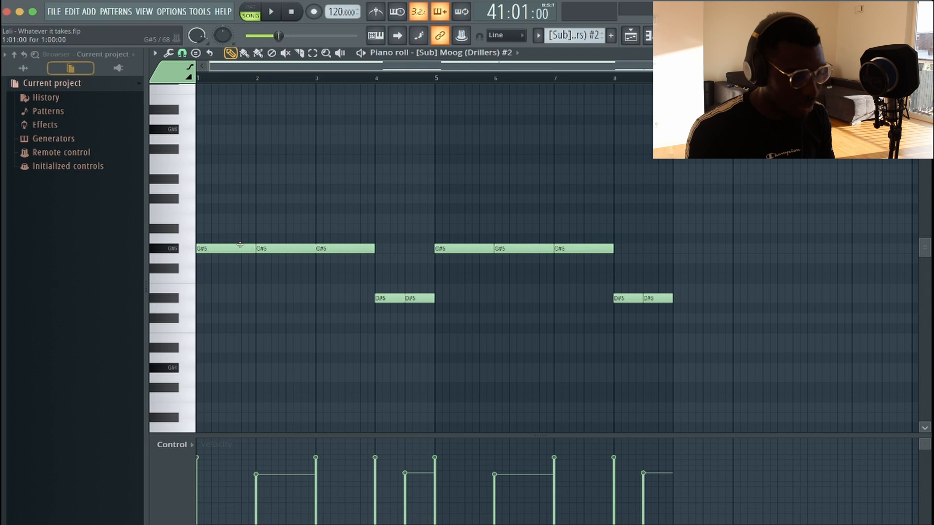
Examine the G#5 and D#5 bass notes and their velocities in the piano roll, and close it.
left_click_drag(287, 270, 297, 227)
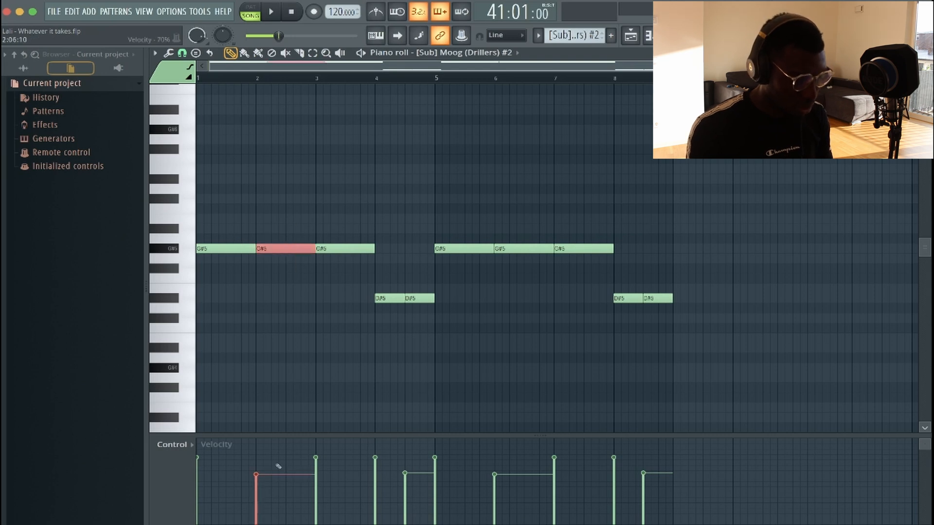
left_click_drag(417, 274, 420, 305)
left_click_drag(379, 238, 317, 265)
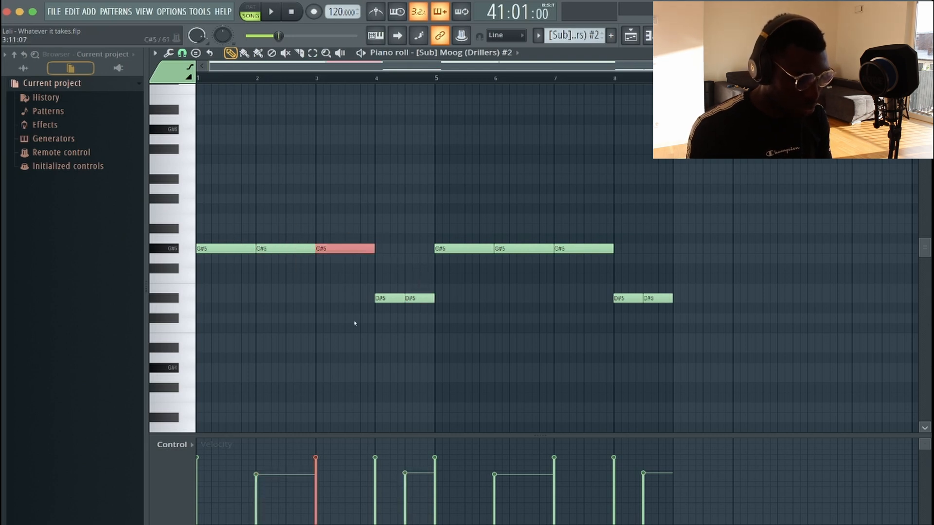
left_click_drag(244, 294, 223, 214)
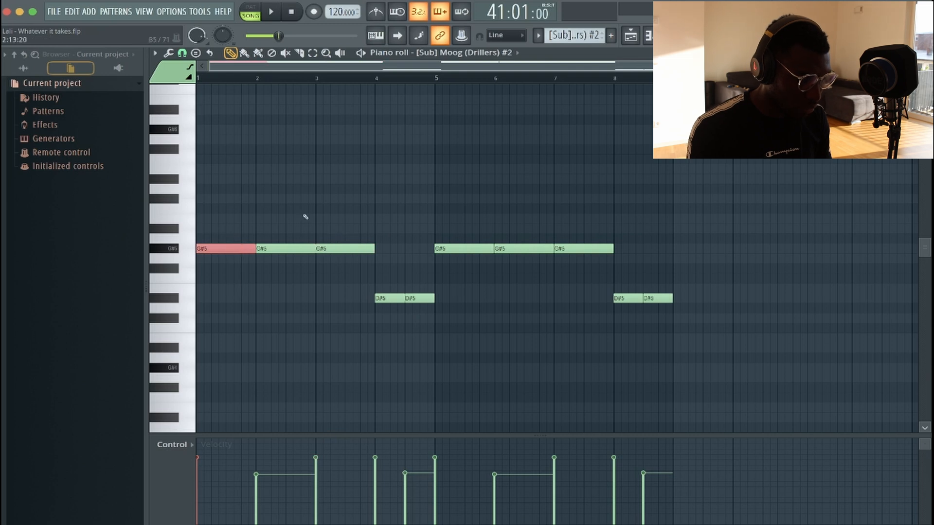
left_click_drag(304, 218, 288, 280)
left_click_drag(359, 227, 333, 302)
left_click_drag(398, 309, 396, 277)
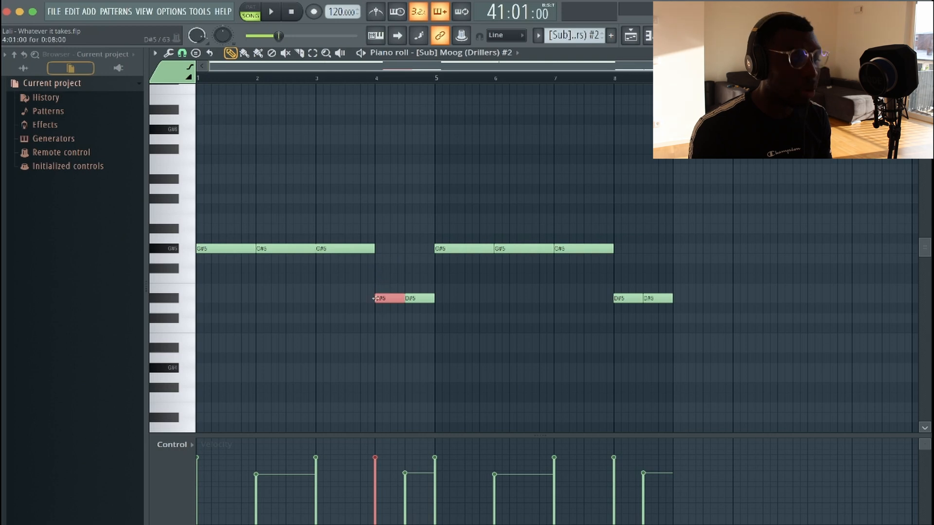
key("Escape")
Unmute Tracks 2 to 7, the 85_Shakers_49 loop on Track 10 and the Pro-Q 3 automation on Track 12 alongside the sub bass.
scroll(587, 209, "down", 4)
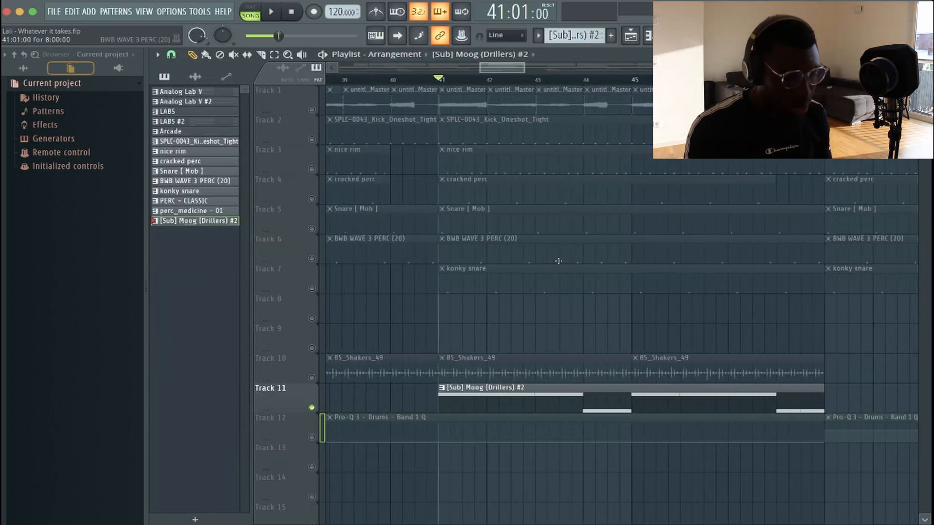
left_click(312, 378)
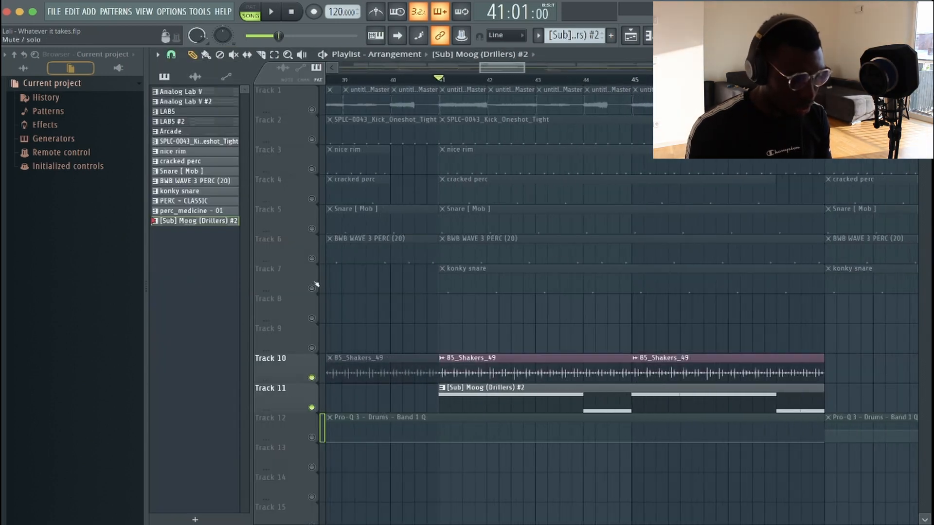
left_click(312, 288)
left_click(312, 437)
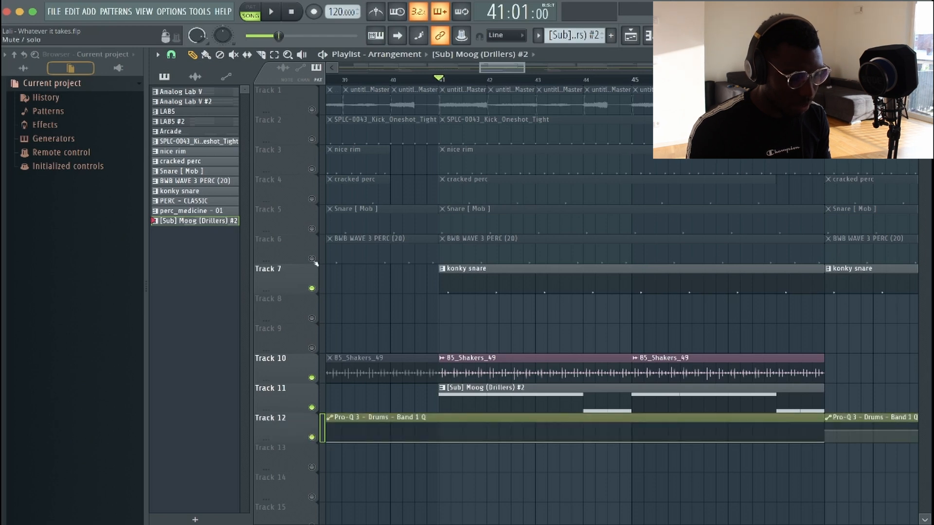
left_click(312, 259)
left_click(312, 229)
left_click(312, 200)
left_click(311, 169)
left_click(312, 140)
Play the drums, shakers and sub bass together from bar 41.
key("space")
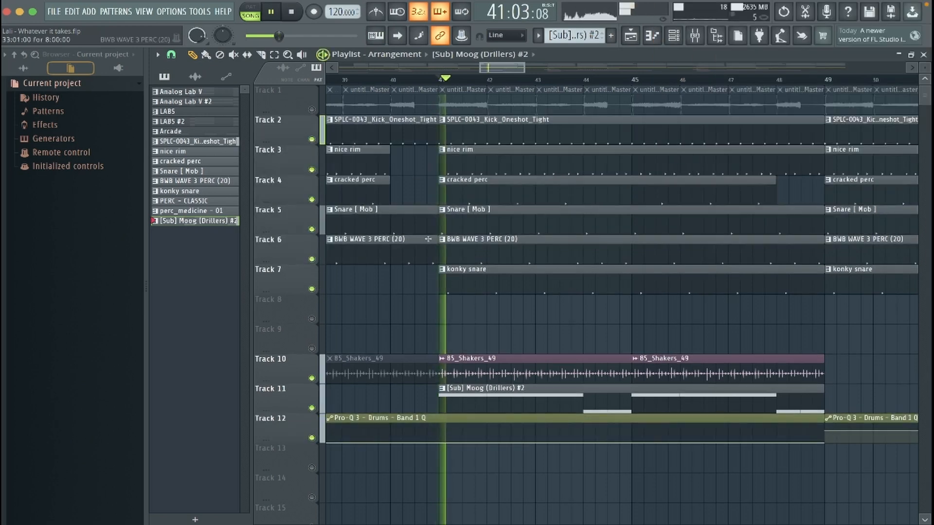
scroll(427, 239, "down", 5)
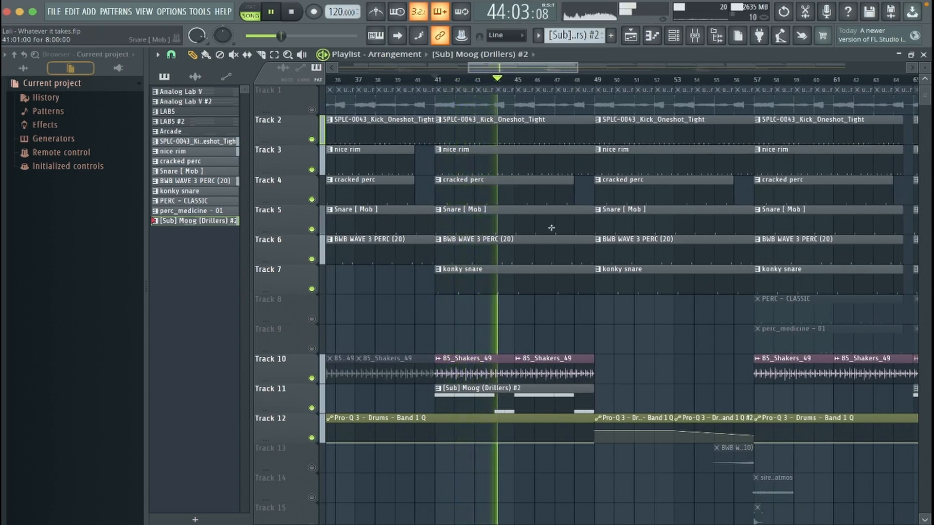
key("space")
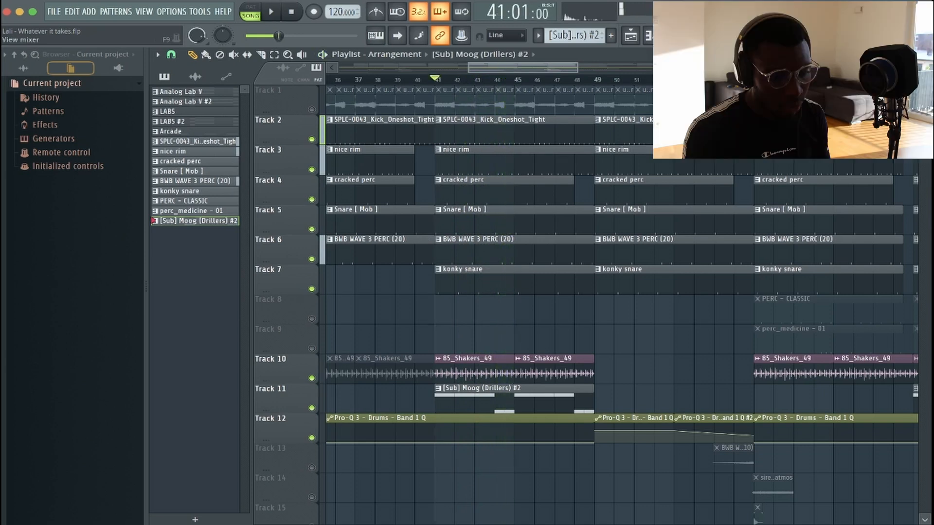
Check the kick, nice rim and sub inserts in the mixer, ending on insert 12, [Sub] Moog (Drillers) #2.
left_click(695, 37)
scroll(485, 80, "left", 2)
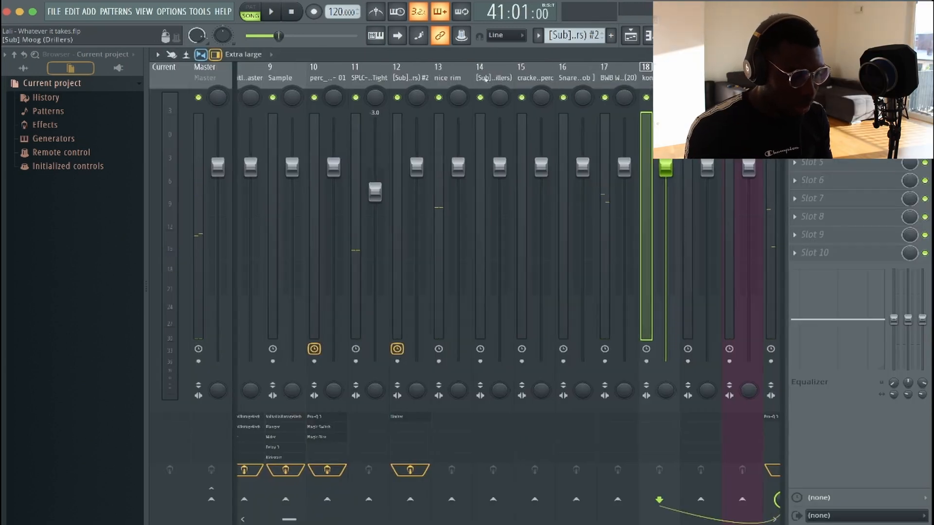
left_click(486, 79)
left_click(532, 78)
left_click(501, 78)
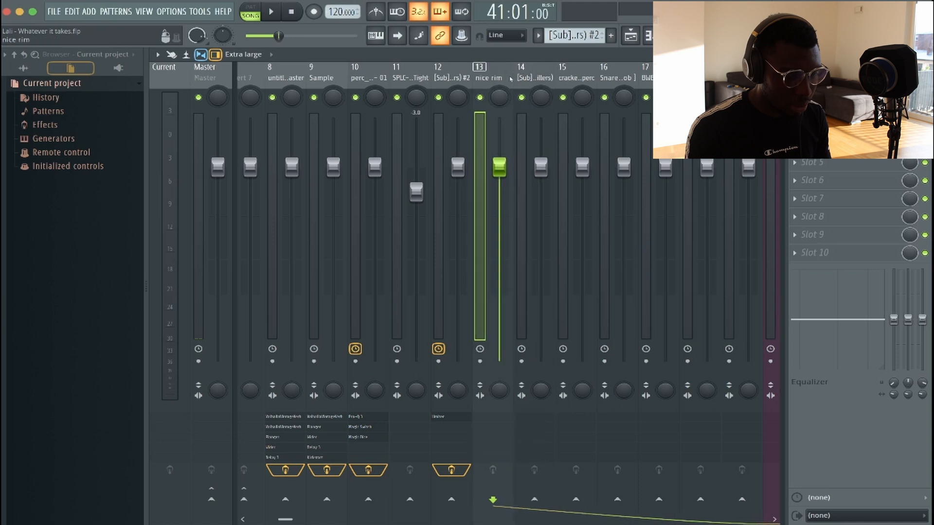
left_click(452, 78)
left_click(411, 78)
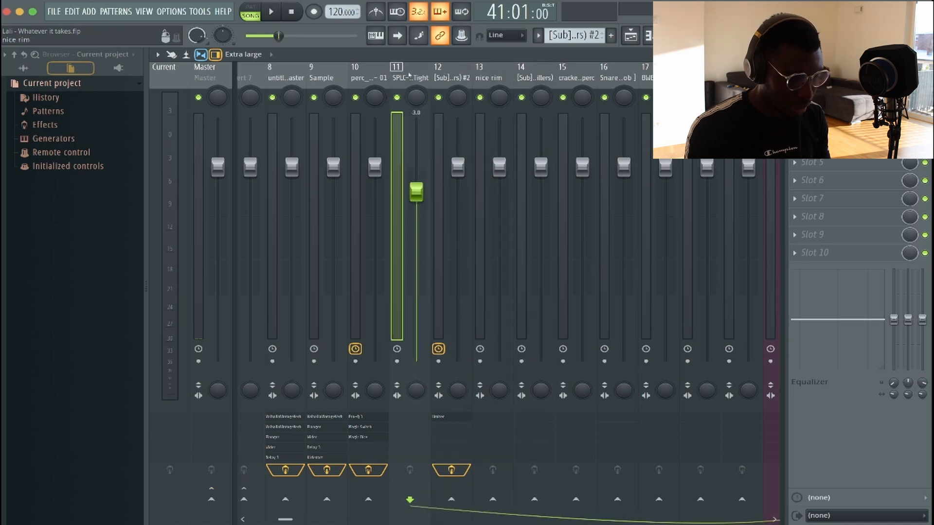
left_click(450, 78)
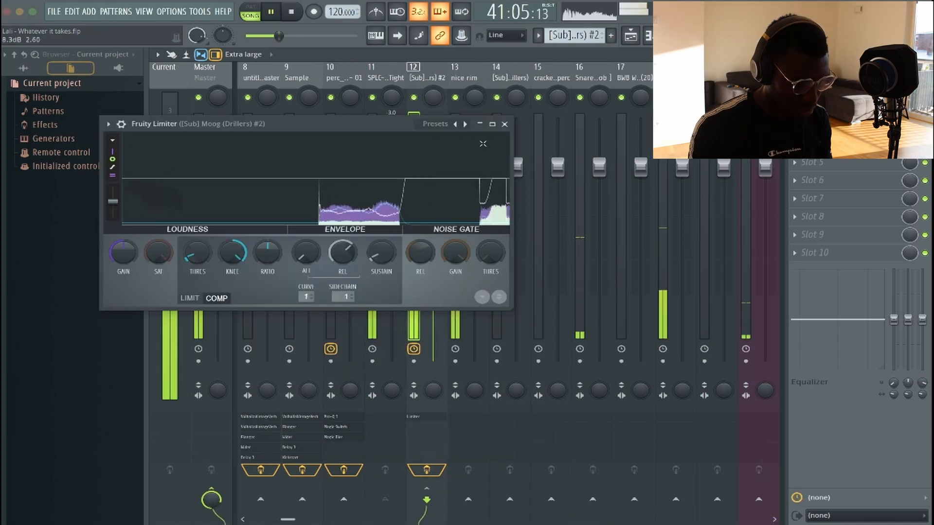
Stop playback, close the sub's Fruity Limiter, and check the kick insert's routing before reselecting insert 12.
key("space")
left_click(505, 124)
left_click(385, 74)
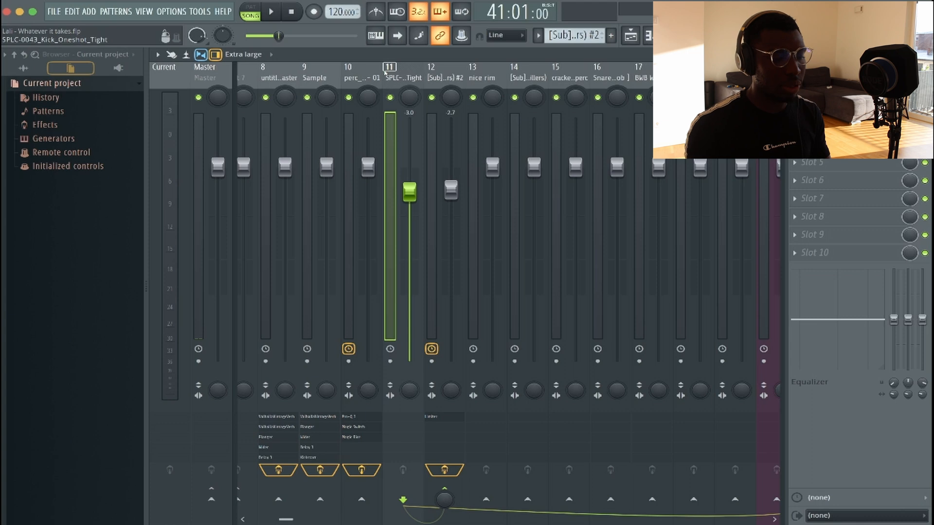
left_click(451, 78)
Review the sidechain input choices in insert 12's Fruity Limiter, close the plugin, and select kick insert 11.
left_click(826, 90)
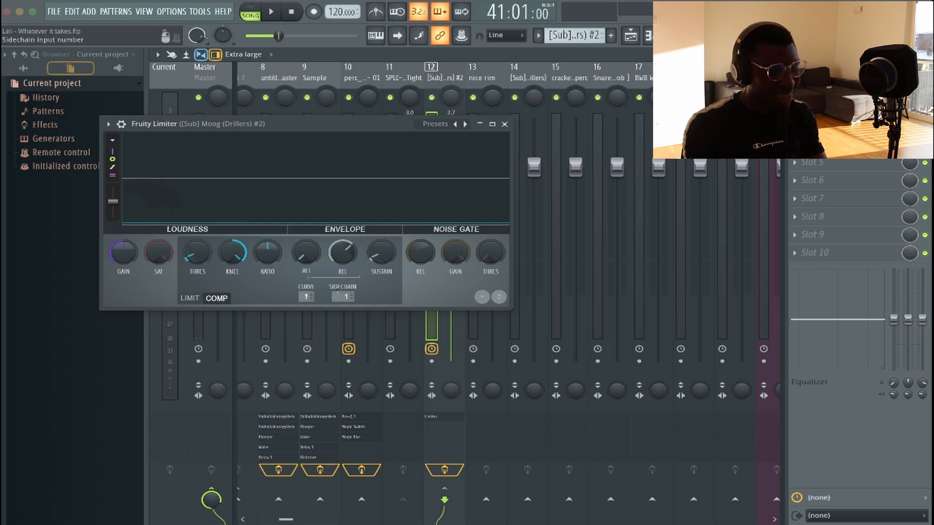
left_click(343, 296)
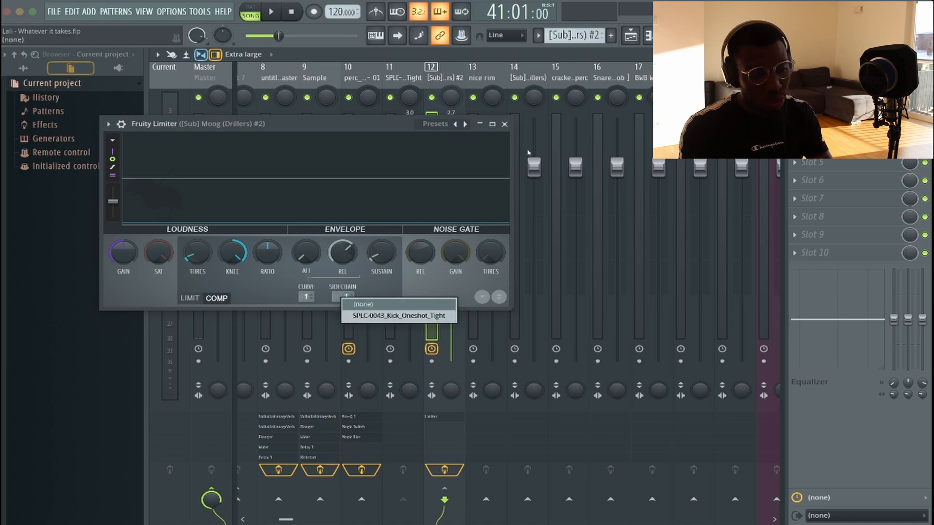
left_click(505, 125)
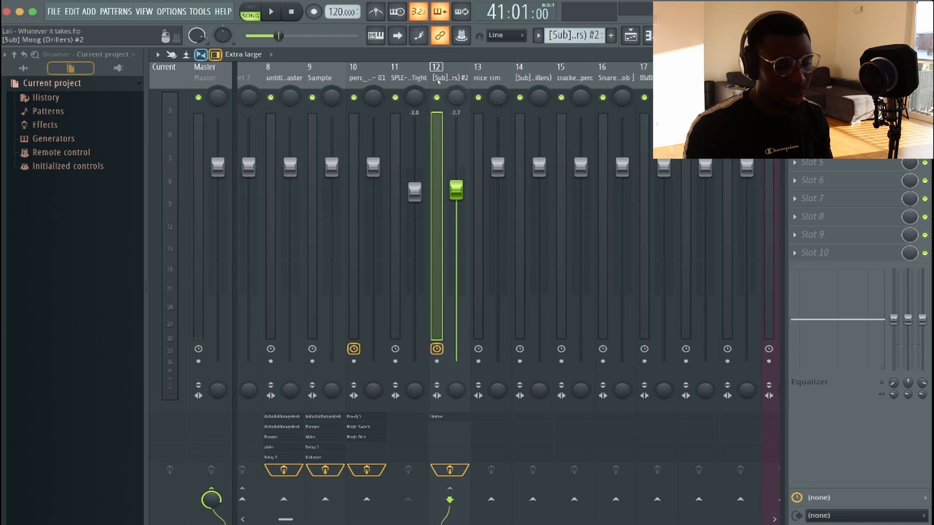
left_click(429, 73)
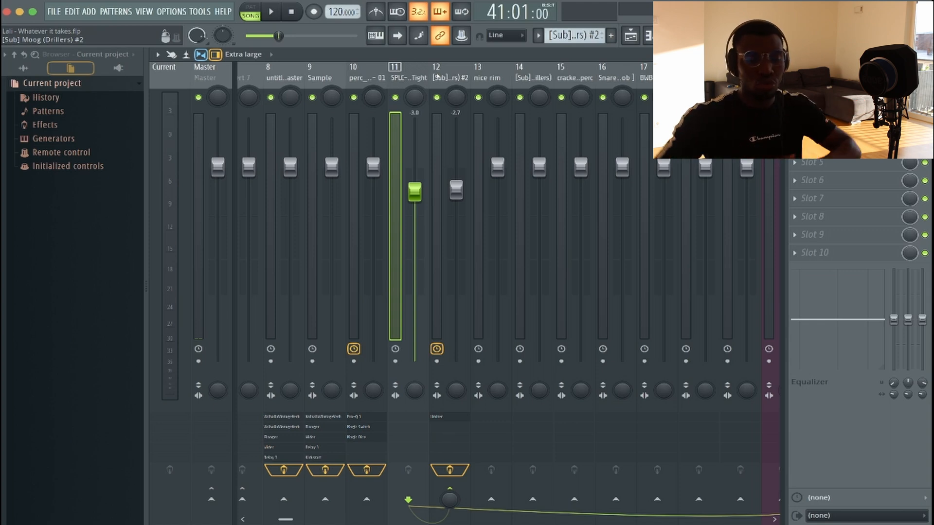
Return to the playlist, unmute the melody sample on Track 1, and play it with the drums and bass from bar 41.
key("F5")
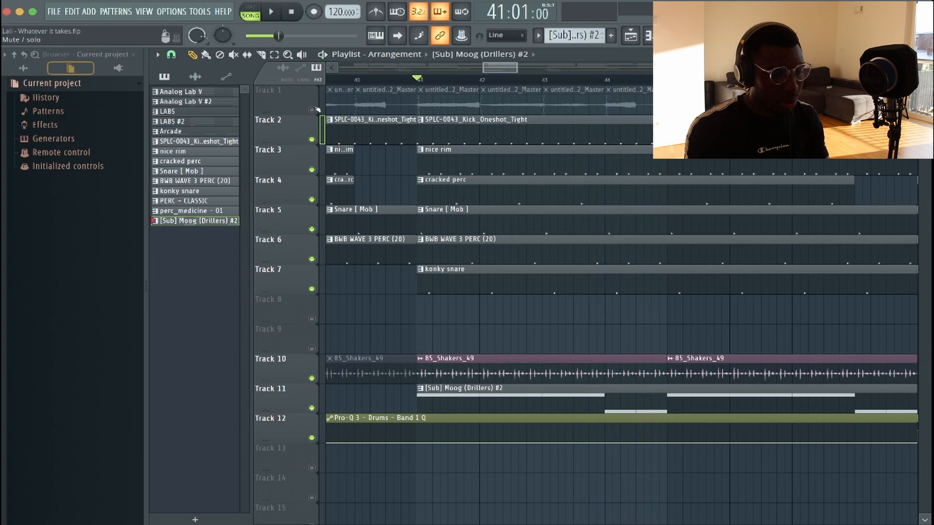
scroll(461, 180, "down", 2, "ctrl")
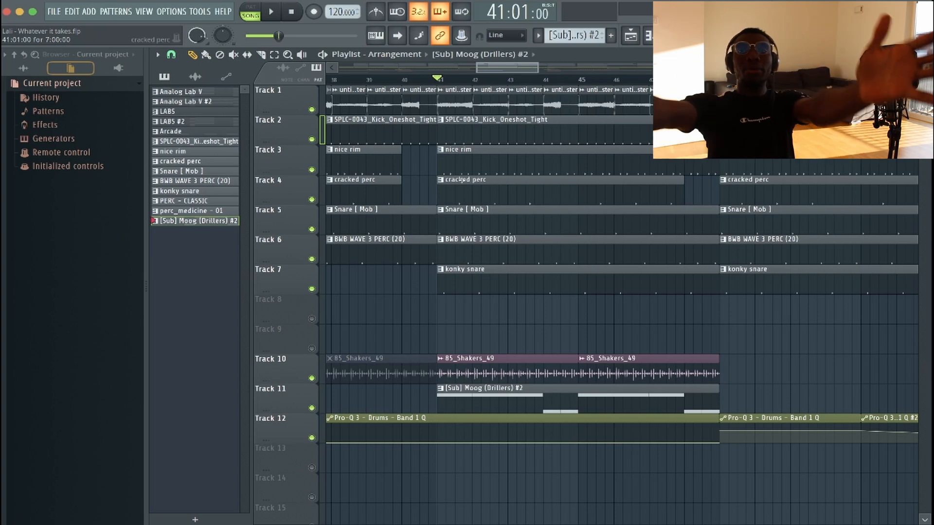
key("space")
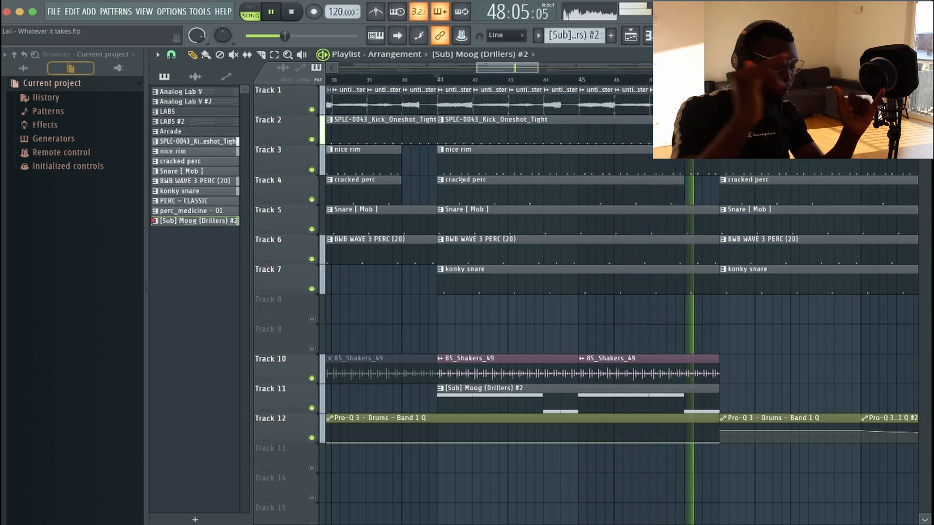
key("space")
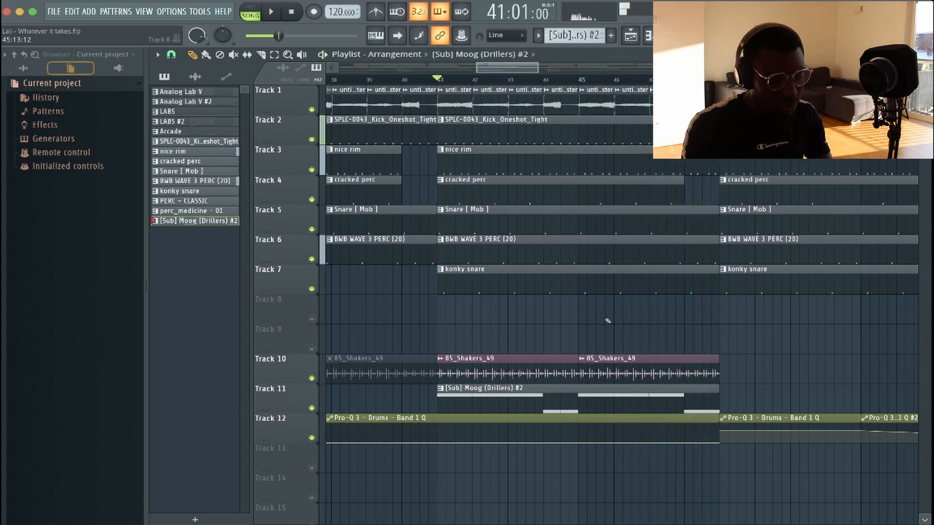
Solo Track 17 with the Perc 06 clips and place the playhead at bar 25.
scroll(608, 322, "down", 6)
scroll(608, 321, "down", 5)
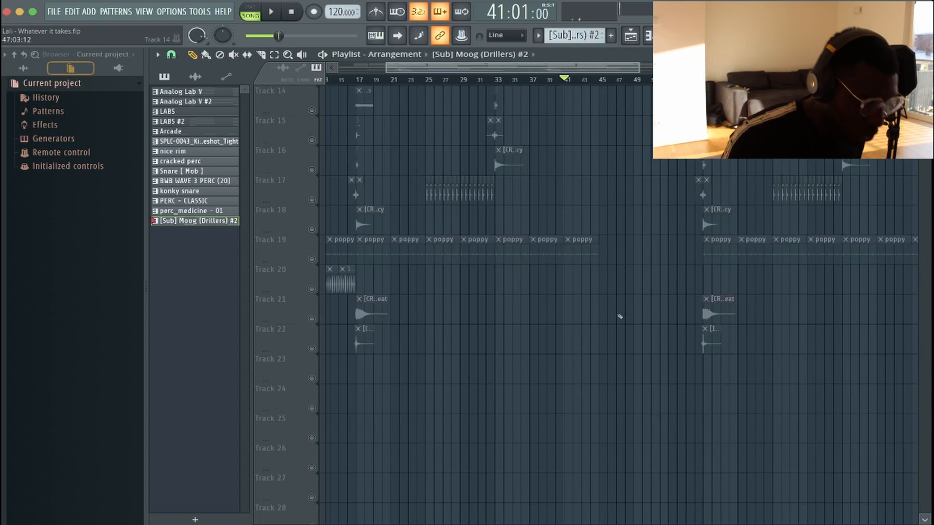
scroll(258, 268, "up", 2)
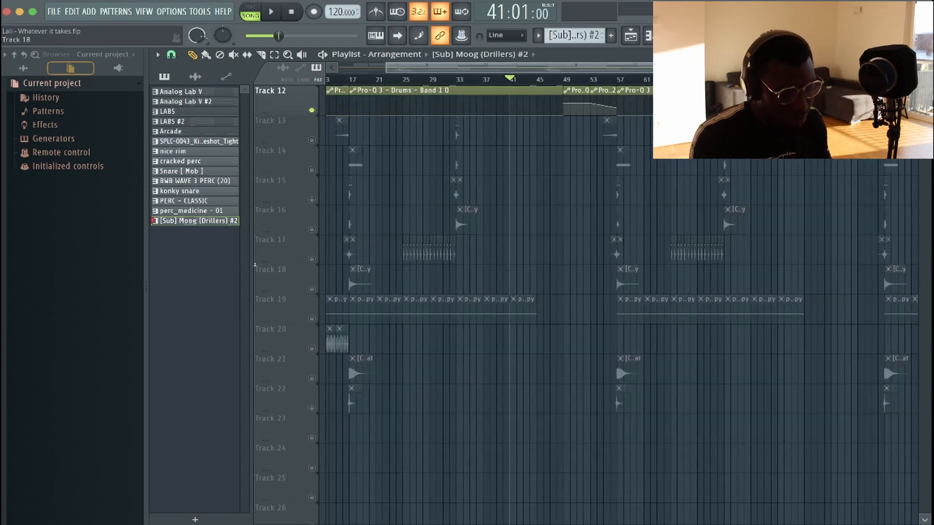
scroll(410, 265, "up", 6)
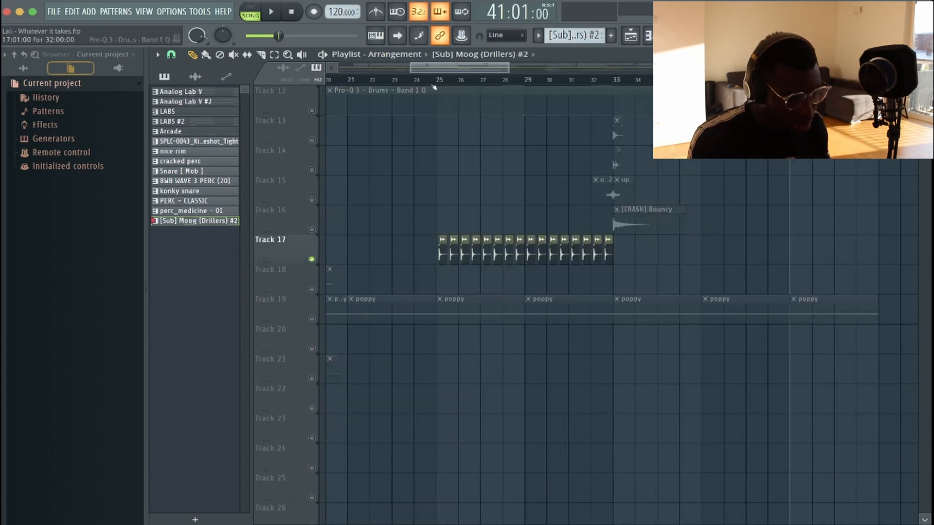
left_click(436, 79)
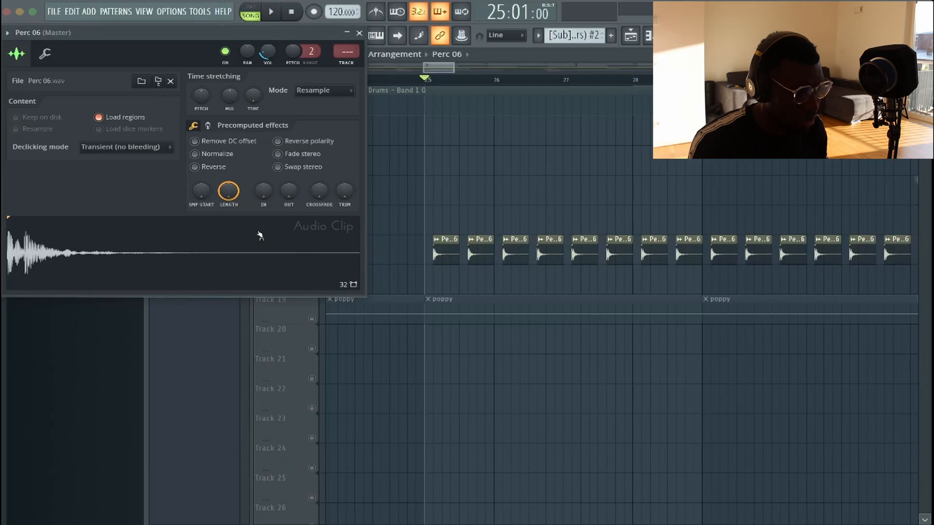
Close the Perc 06 sampler settings and play the soloed percussion hits from bar 25.
left_click(359, 33)
key("space")
key("space")
scroll(468, 219, "up", 3)
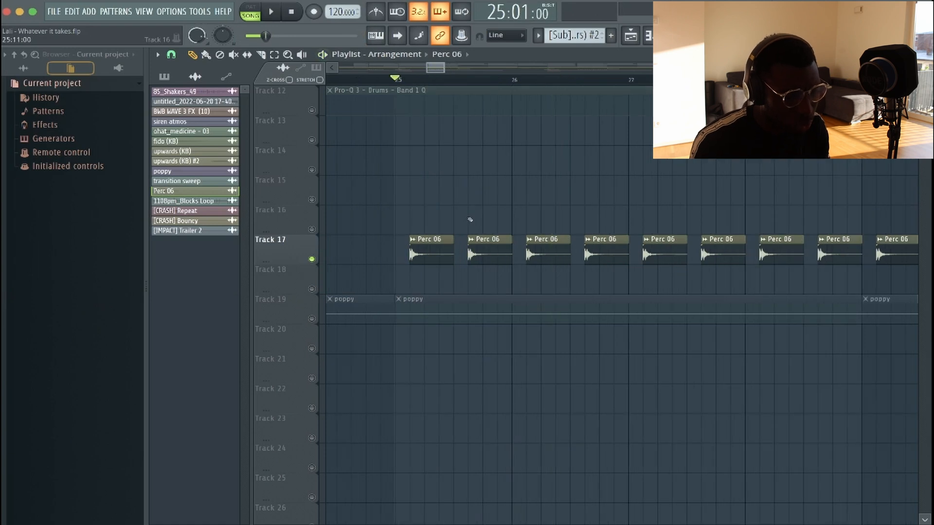
Solo Track 19, select its poppy clip at bar 25, and play it from there.
scroll(469, 219, "down", 3)
left_click(316, 321)
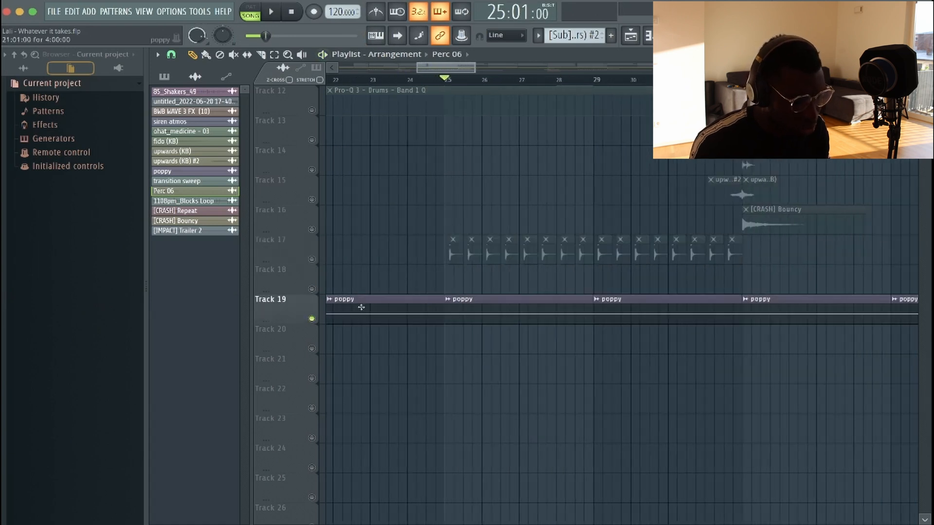
left_click(527, 306)
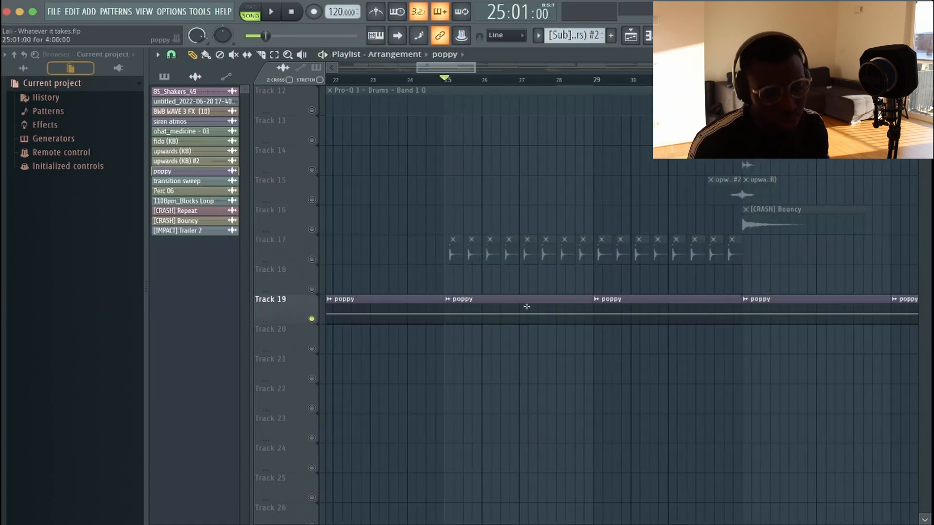
key("space")
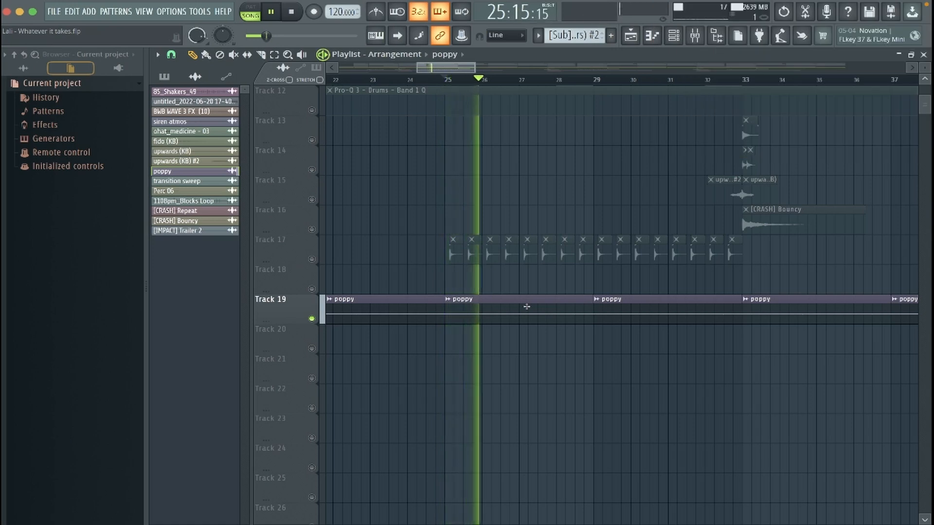
key("space")
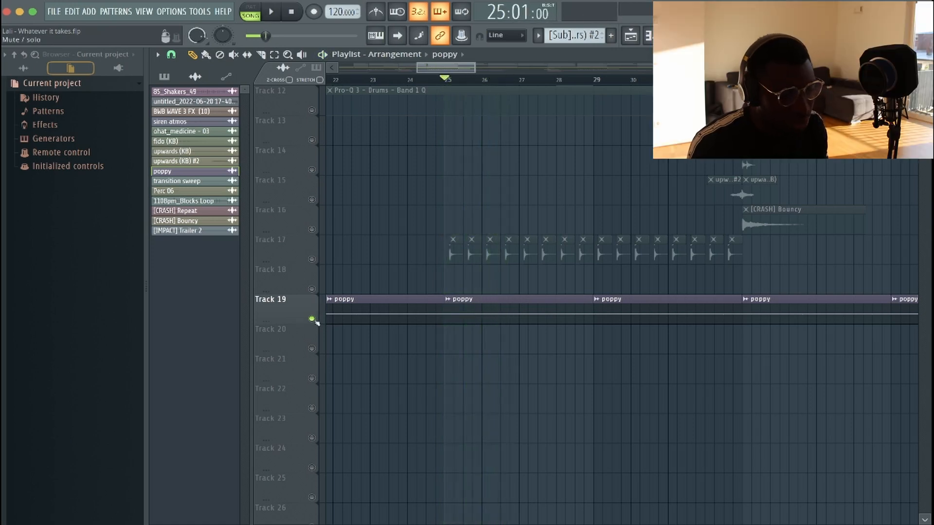
Turn off the solo on Track 19 and play the full arrangement from bar 25.
right_click(312, 319)
scroll(387, 259, "up", 6)
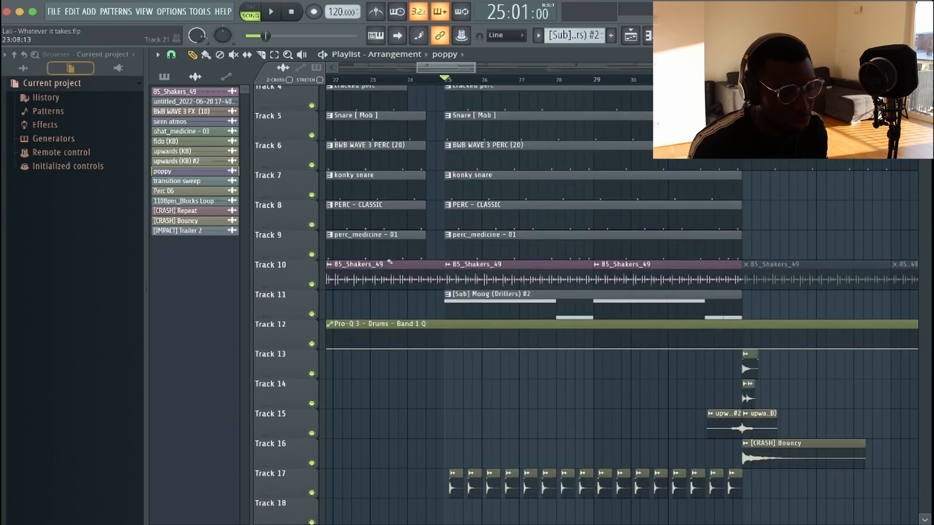
scroll(710, 174, "down", 2)
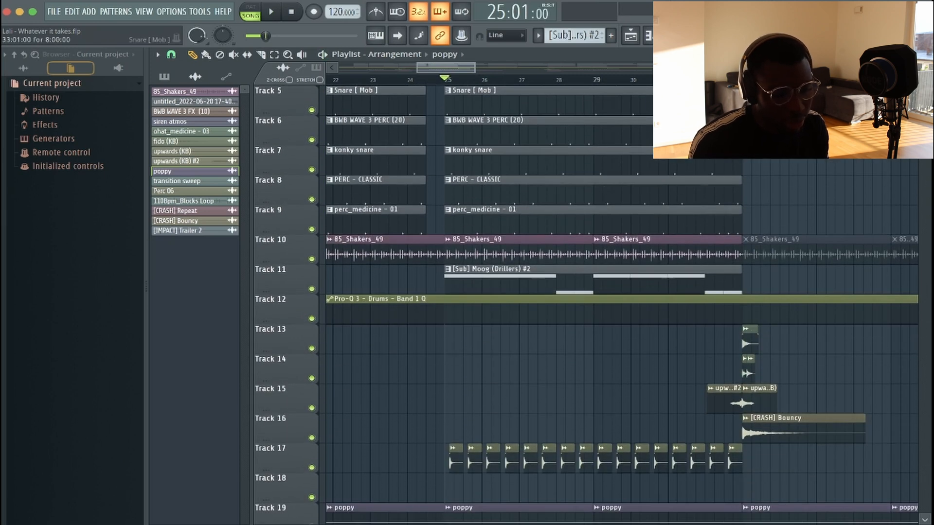
scroll(684, 226, "down", 4)
key("space")
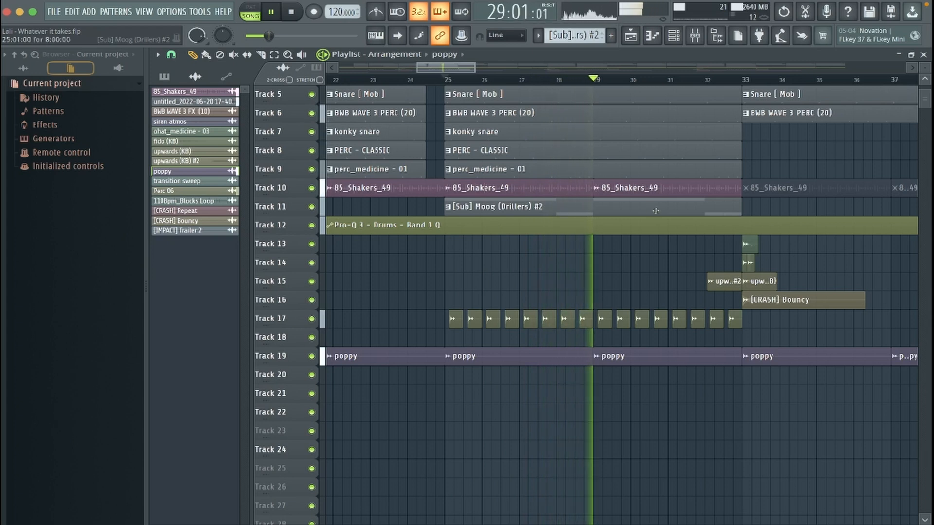
key("space")
Place the playhead within bar 32 and open the settings of the upwards (KB) clip at bar 33.
scroll(641, 233, "up", 4)
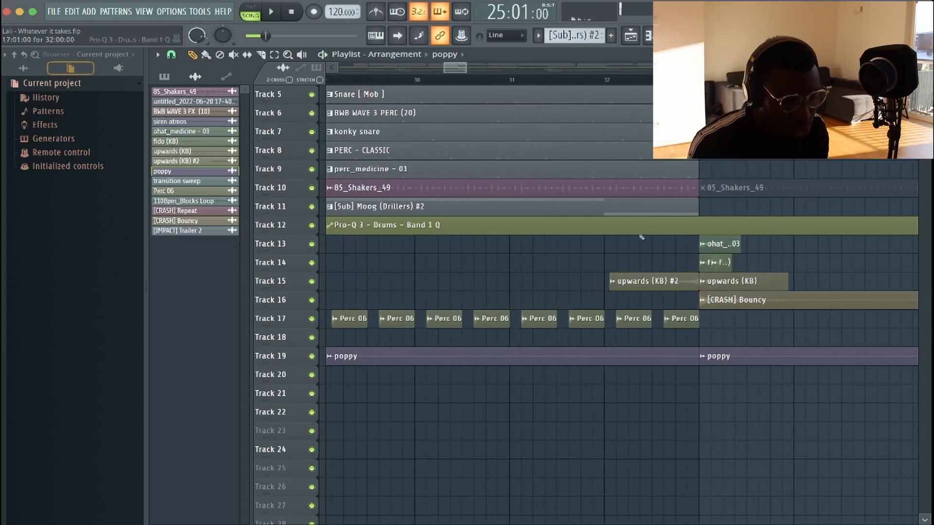
left_click(630, 81)
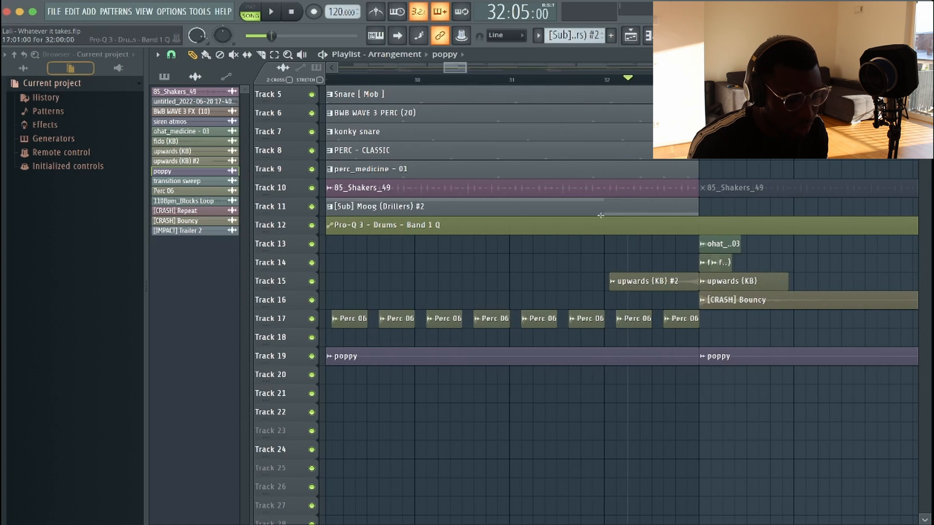
scroll(718, 213, "up", 3)
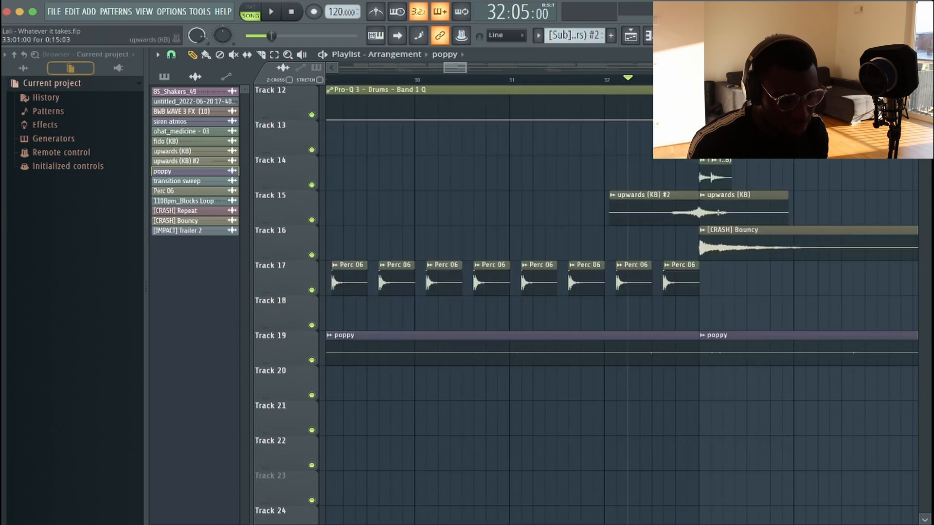
left_click(751, 205)
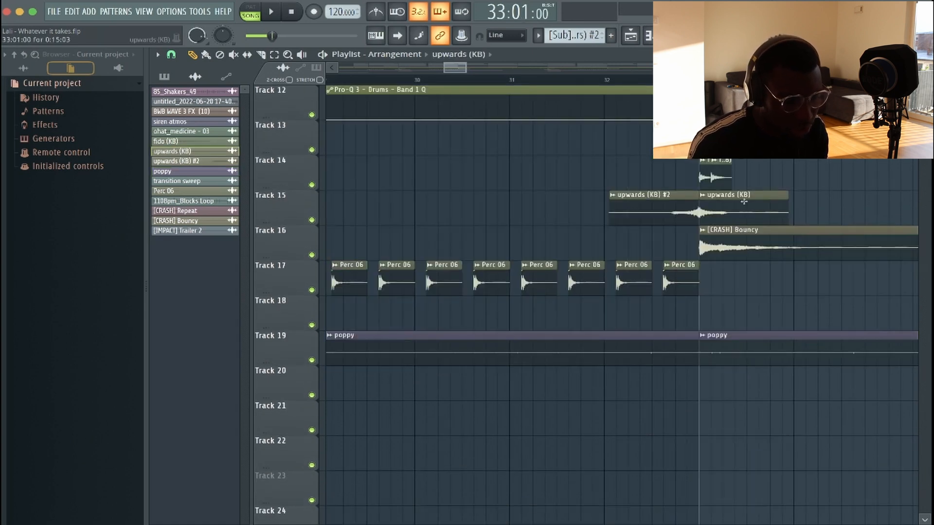
double_click(744, 201)
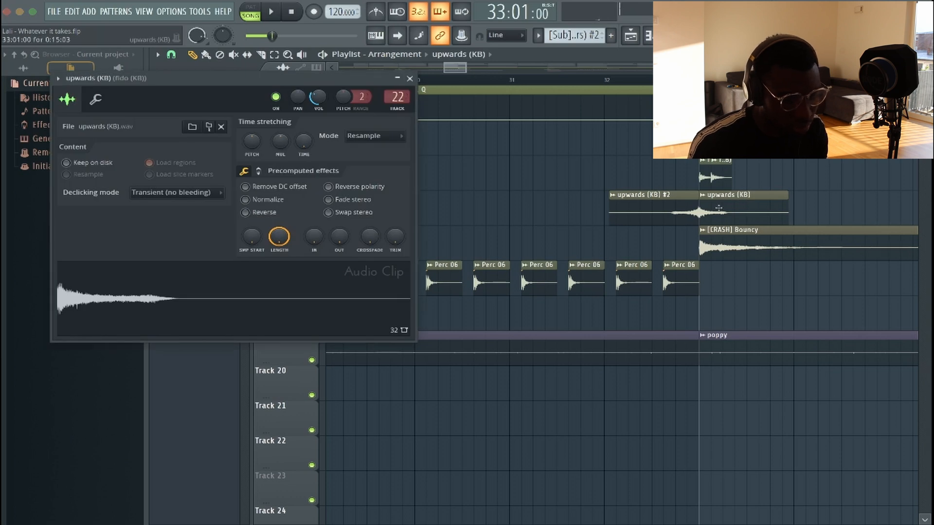
Open the settings of the [CRASH] Bouncy, fido (KB), ohat_medicine - 03 and upwards (KB) #2 clips one after another.
left_click(743, 247)
double_click(743, 247)
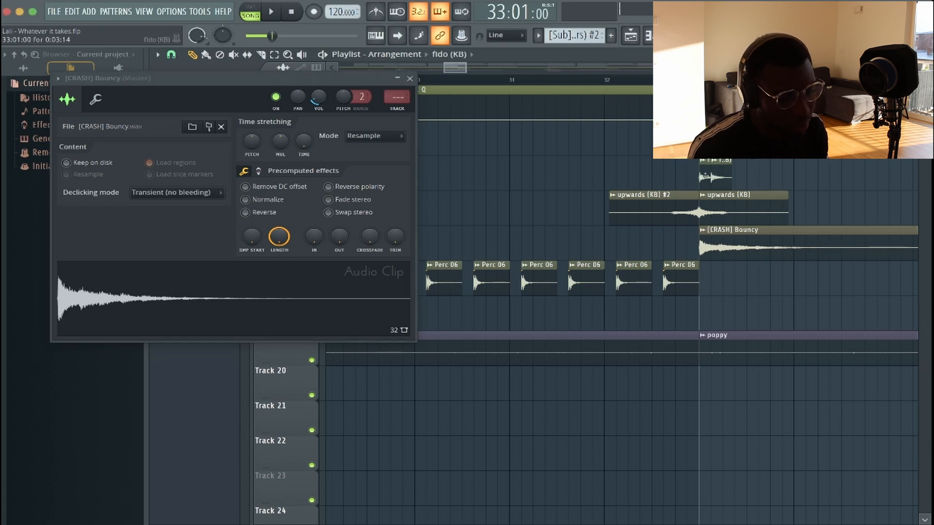
double_click(706, 176)
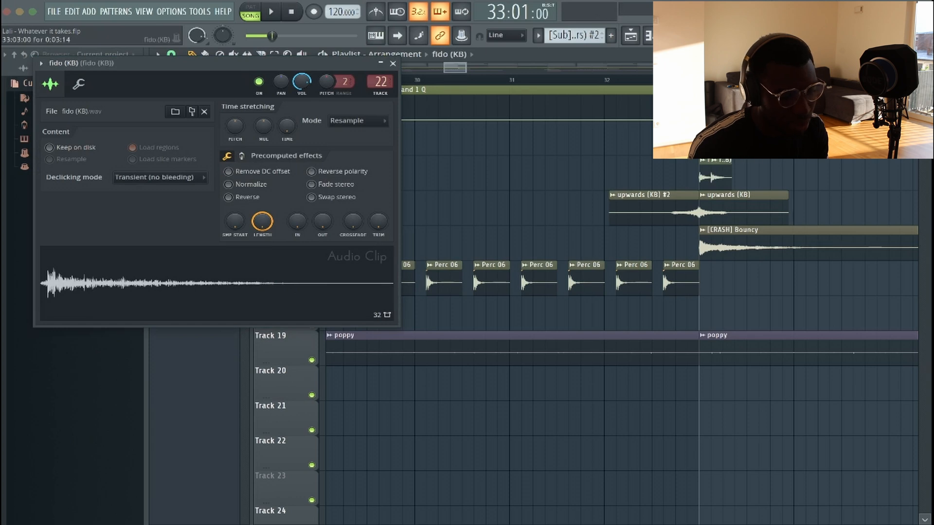
double_click(709, 141)
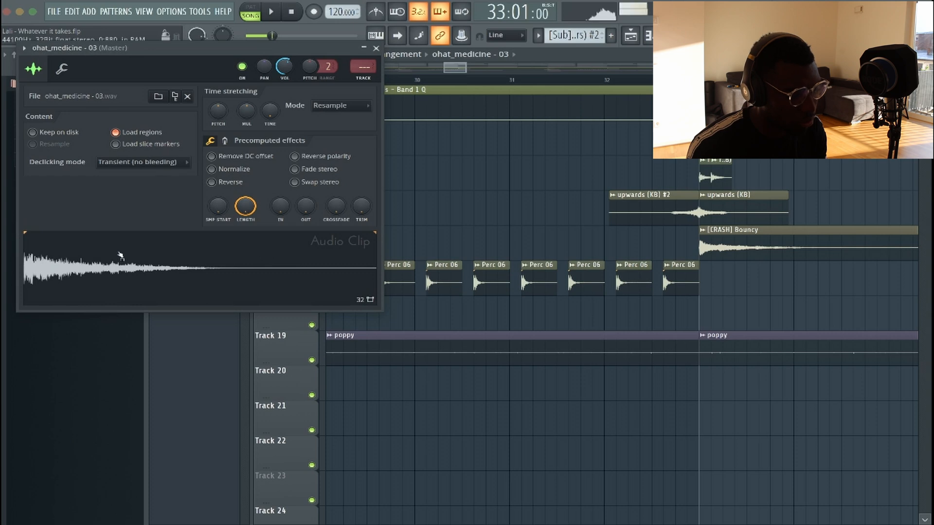
double_click(652, 214)
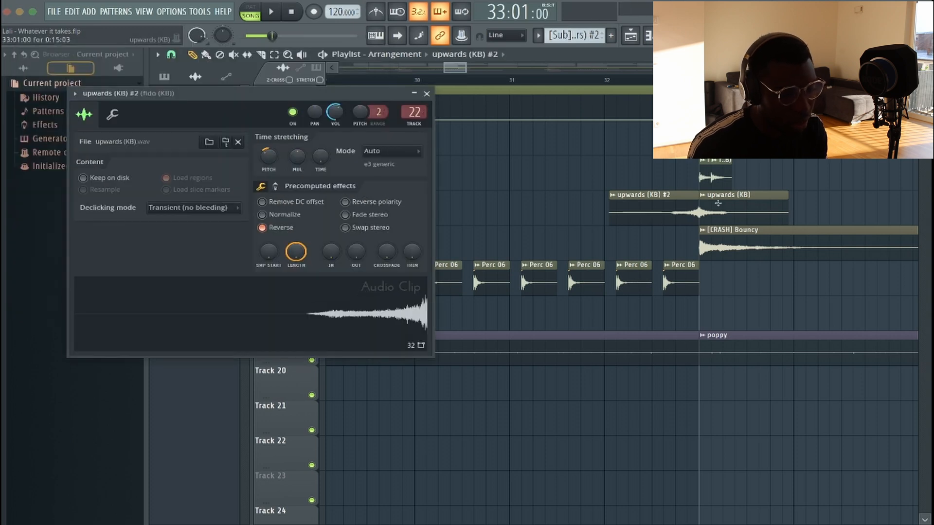
Close the upwards (KB) #2 settings and open those of the transition sweep clip just before bar 9 on Track 18.
scroll(717, 211, "down", 5)
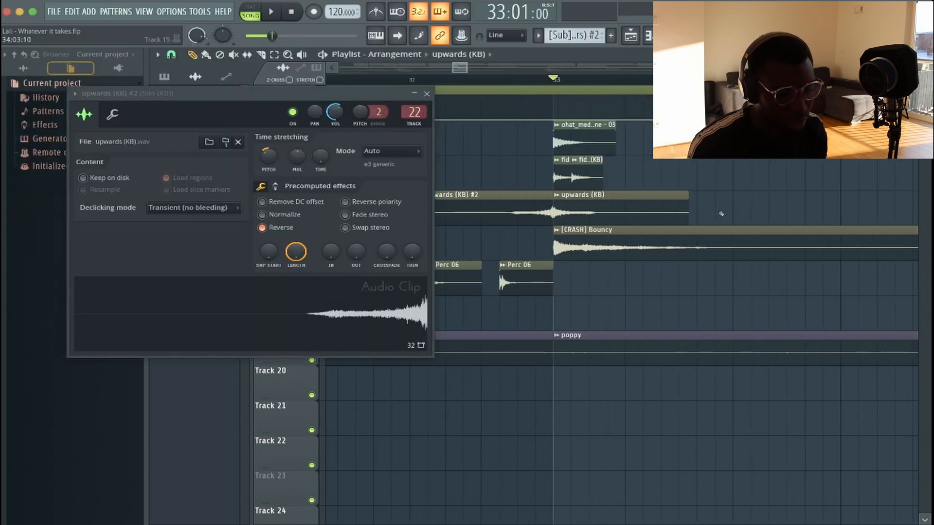
scroll(722, 213, "down", 2)
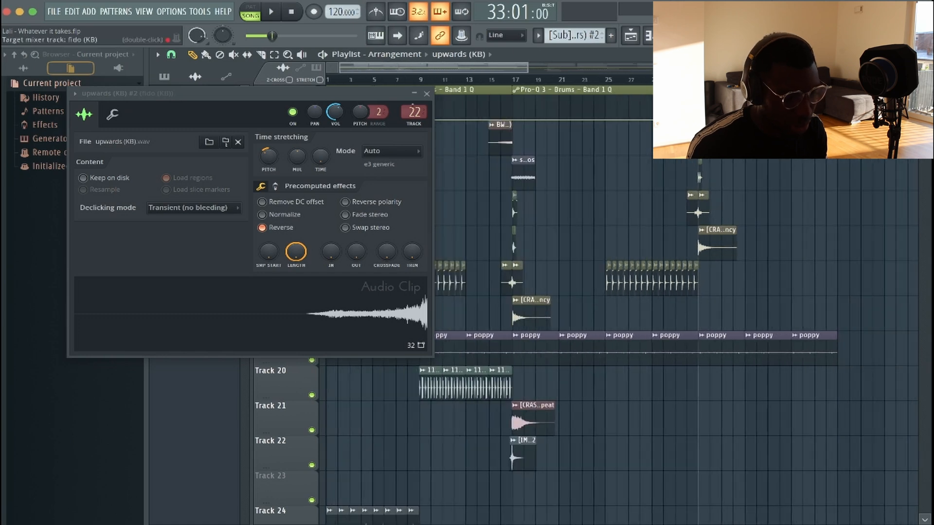
left_click(427, 94)
scroll(374, 212, "up", 4)
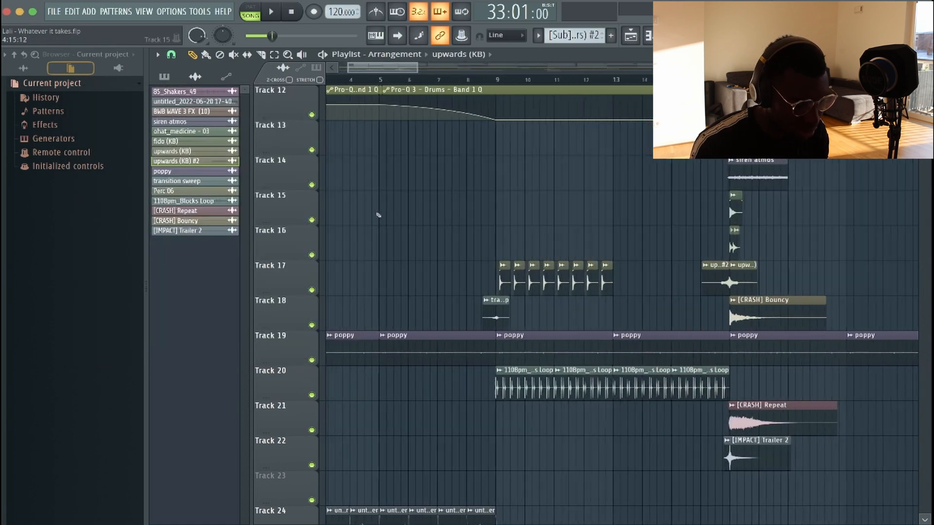
scroll(378, 215, "up", 2)
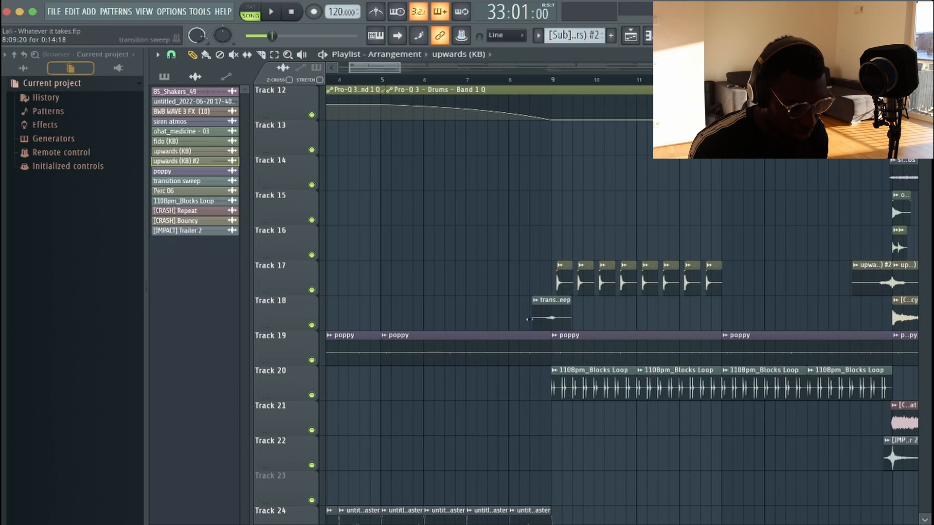
double_click(543, 315)
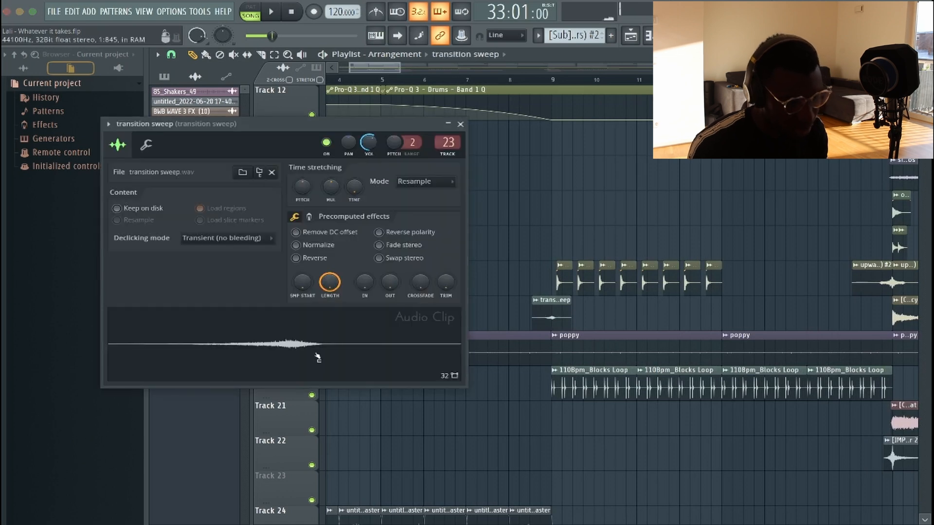
Open the settings of the [IMPACT] Trailer 2 and [CRASH] Repeat clips around bar 17, and close them.
scroll(745, 302, "down", 3)
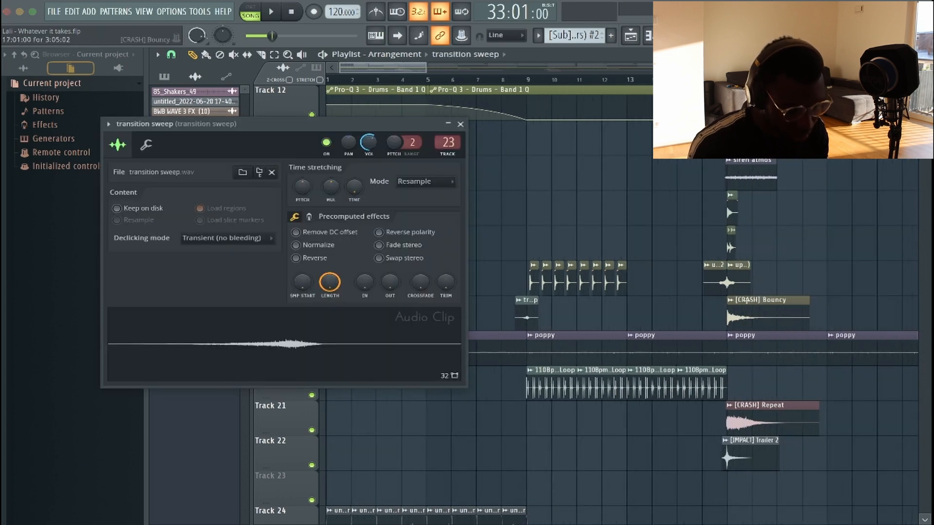
scroll(746, 301, "down", 5)
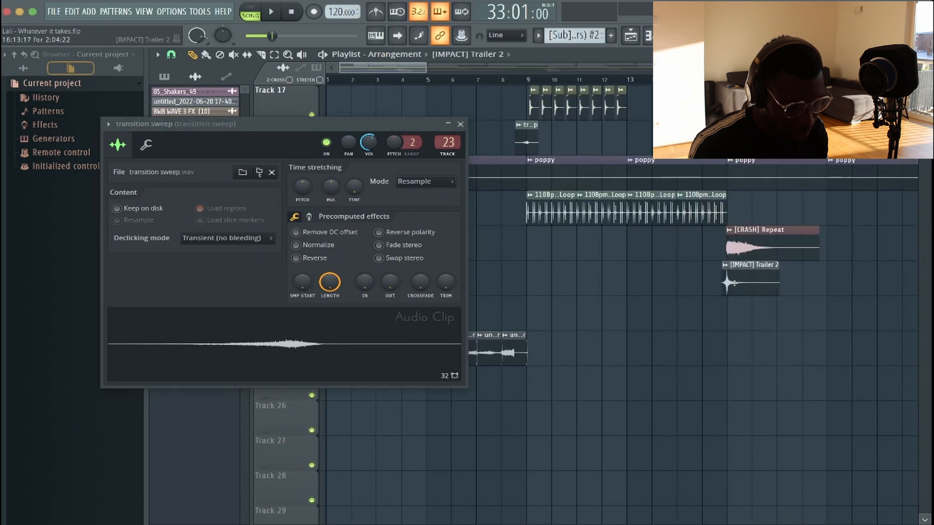
double_click(733, 283)
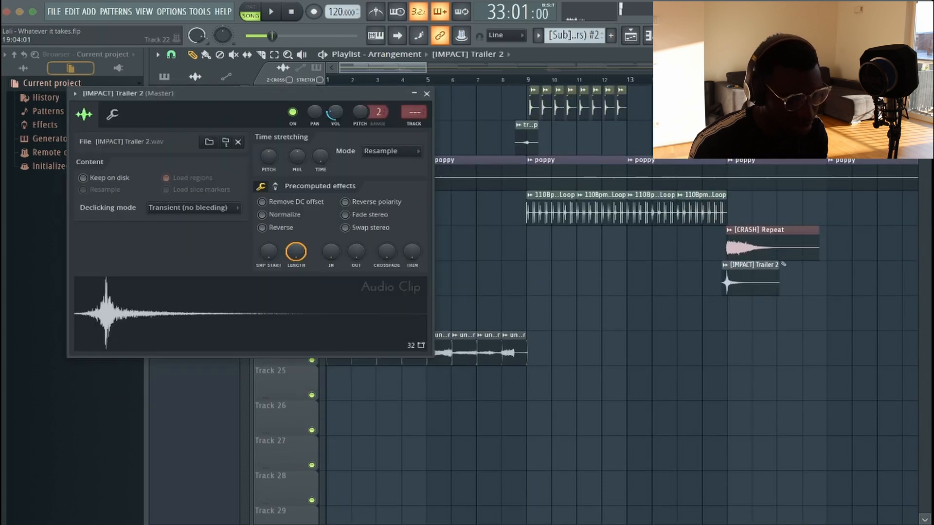
double_click(775, 247)
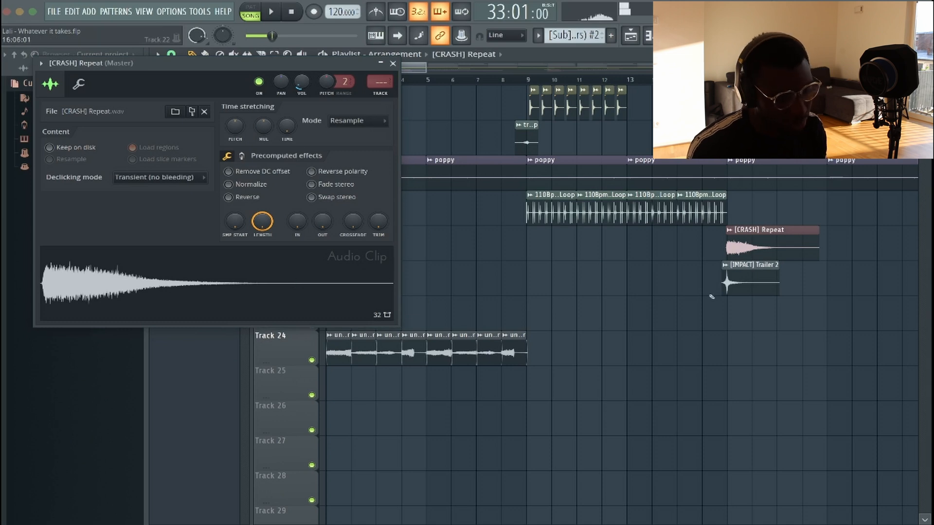
left_click(393, 63)
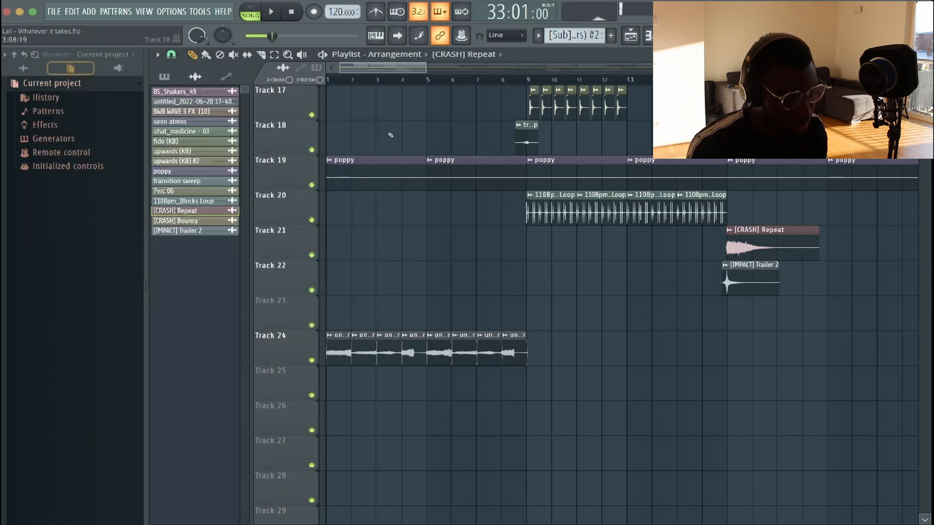
Isolate the effect tracks 13 to 22 without the poppy track, and check the BWB WAVE 3 FX (10) clip's settings.
right_click(311, 325)
right_click(312, 255)
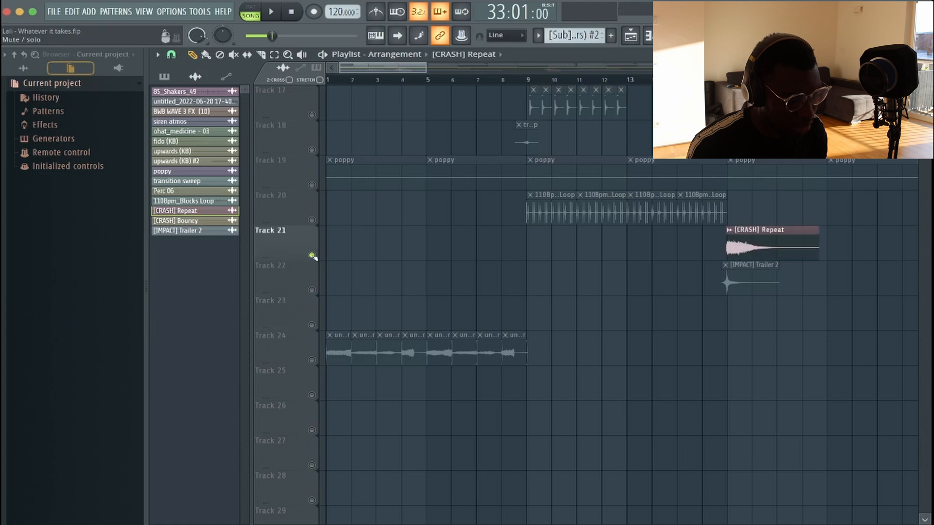
left_click(312, 185)
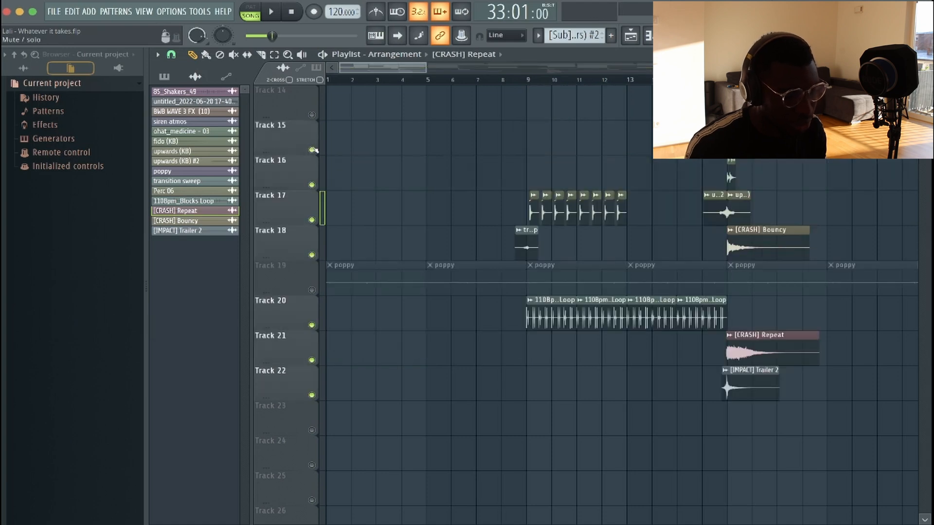
left_click(312, 115)
scroll(312, 115, "up", 4)
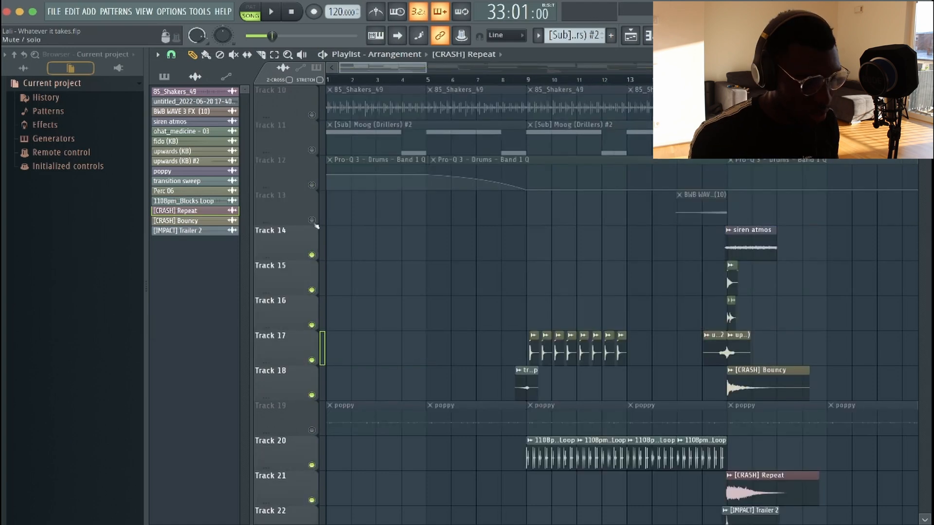
double_click(713, 218)
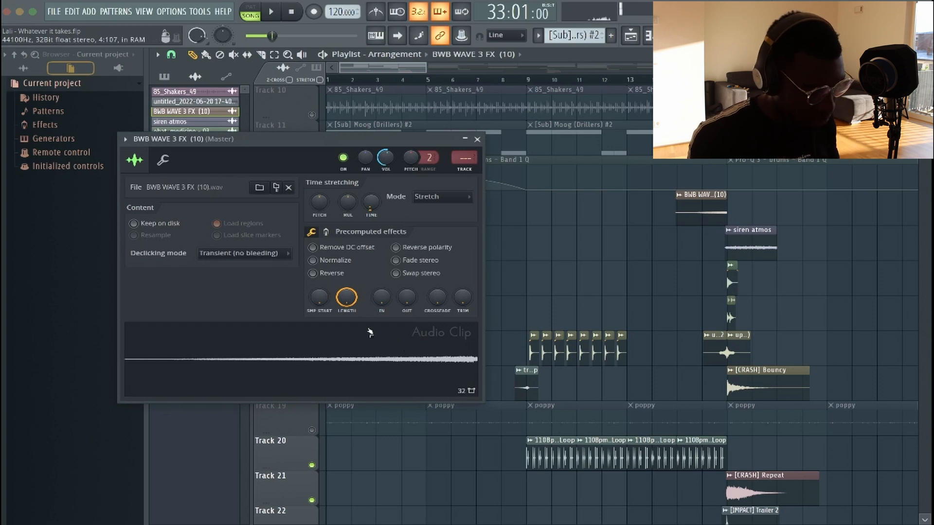
left_click(477, 140)
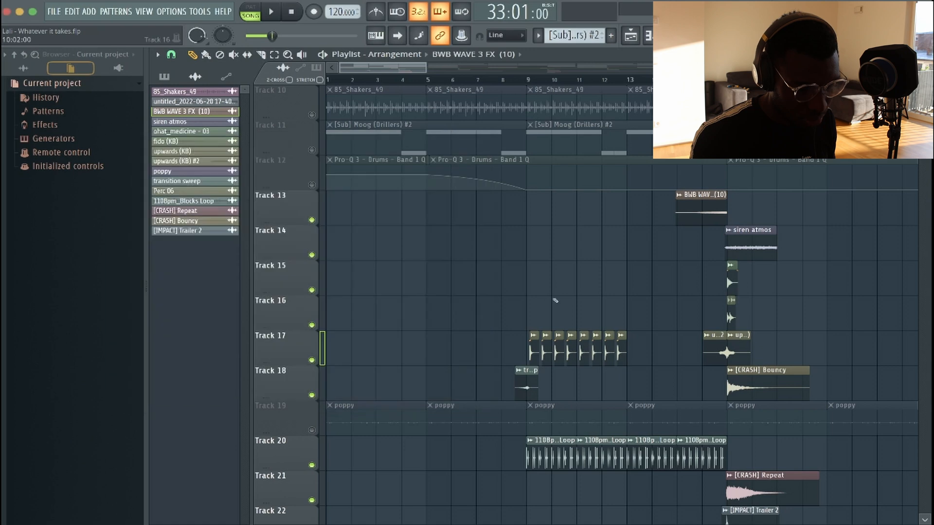
Place the playhead at bar 16 and mute the 110Bpm_Blocks Loop clips on Track 20.
scroll(555, 301, "down", 3)
left_click(702, 80)
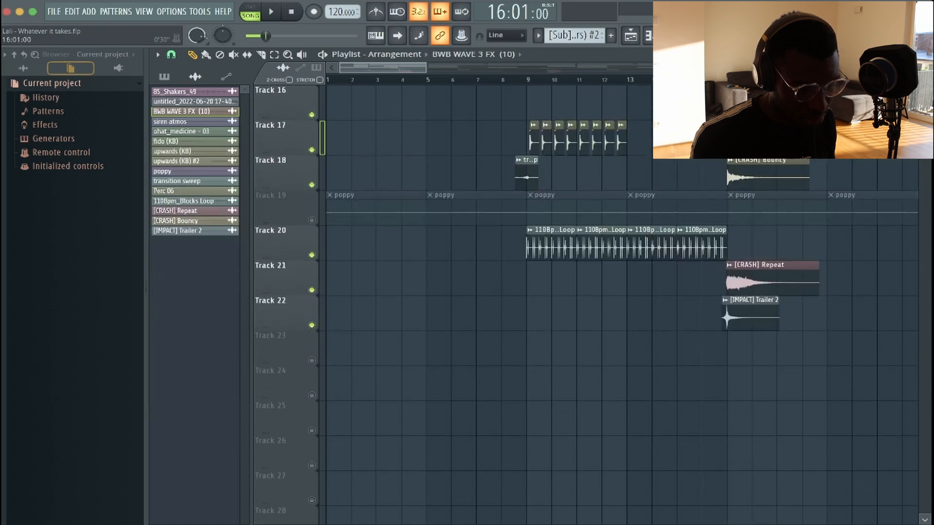
left_click(312, 255)
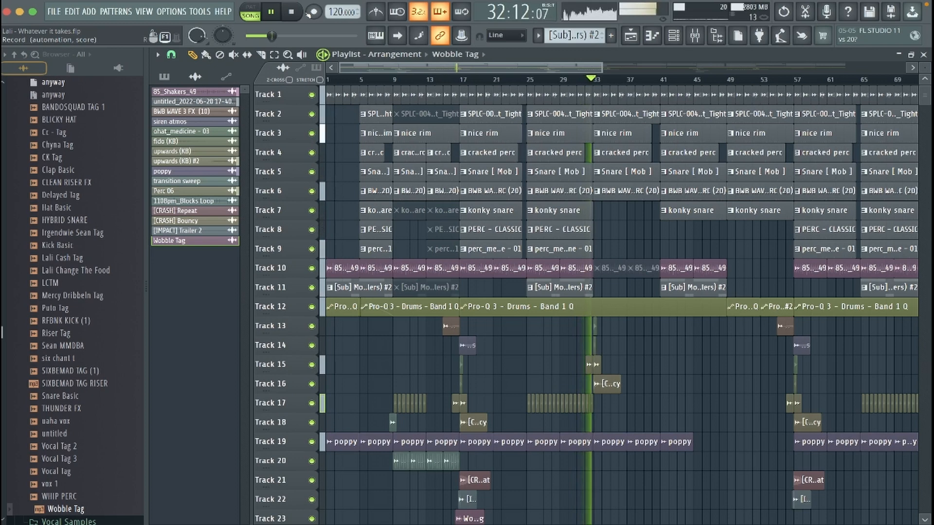
Stop playback of the full arrangement.
key("space")
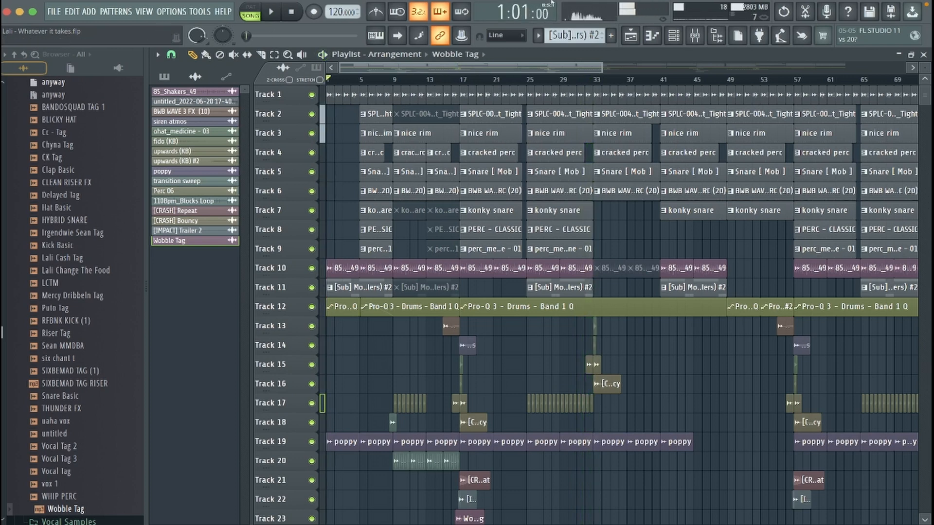